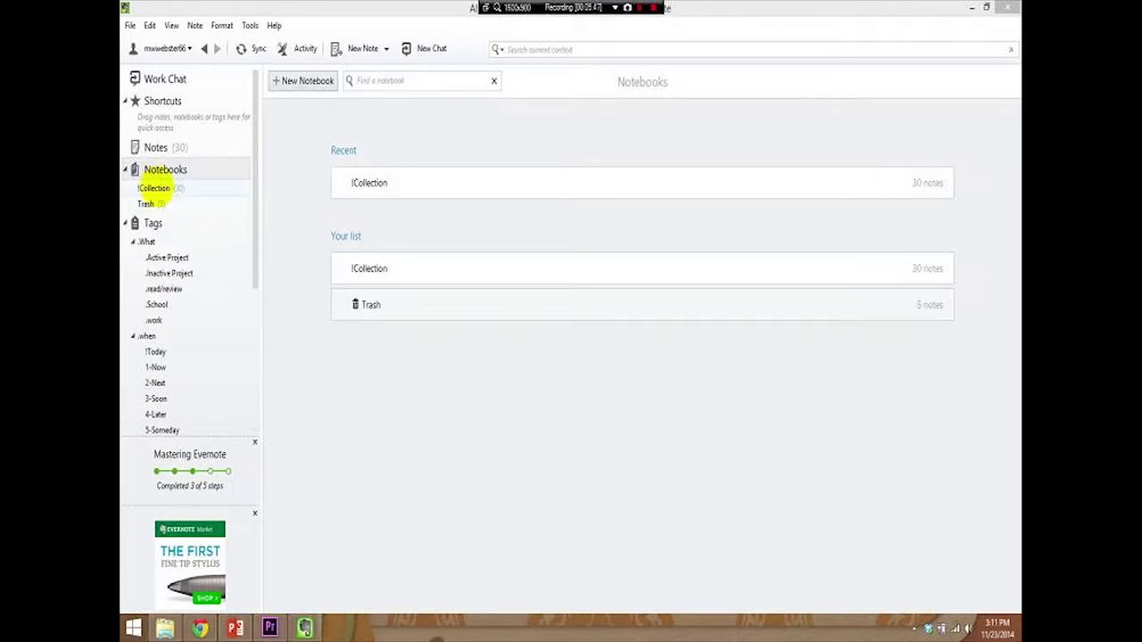
Open the !Collection notebook's name for editing
right_click(153, 189)
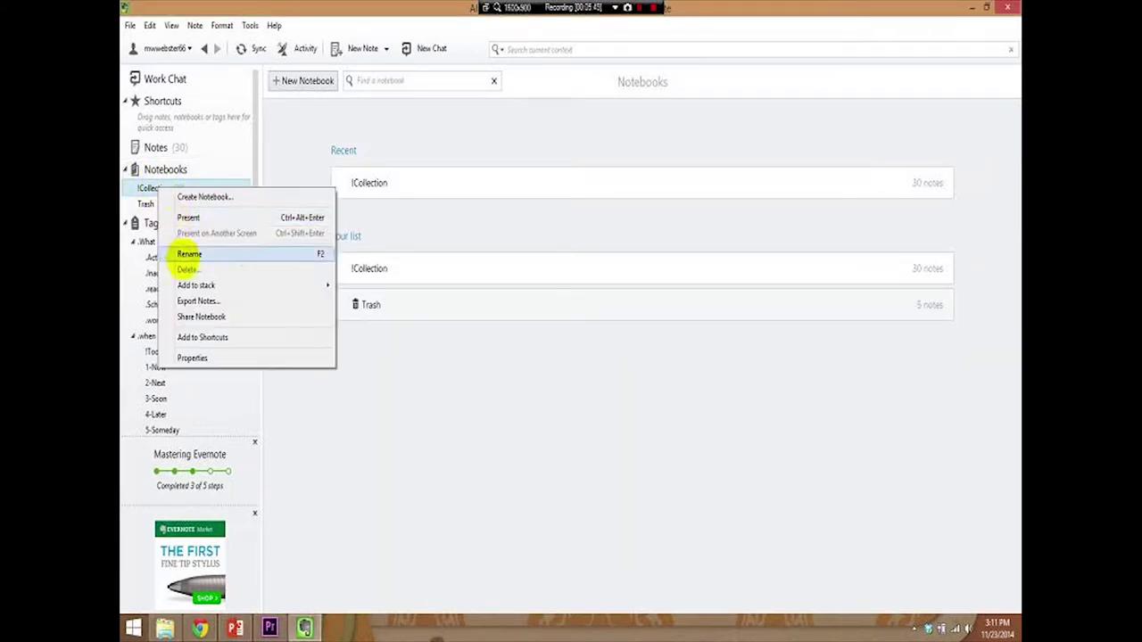
left_click(186, 255)
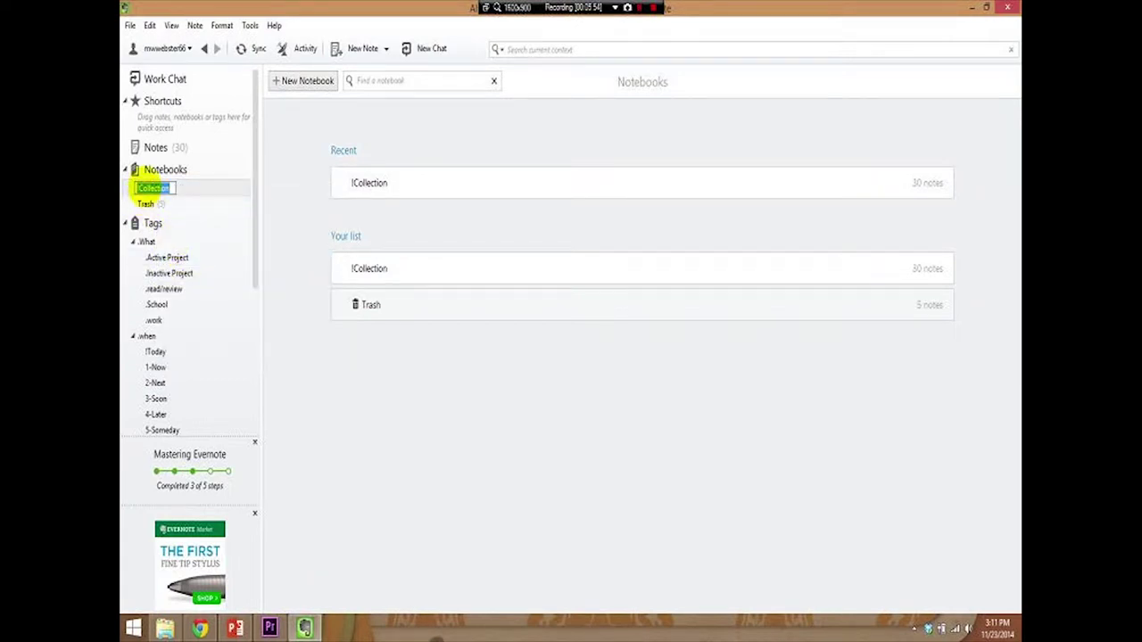
key("Return")
Create a synchronized notebook named "!Action Items"
right_click(154, 170)
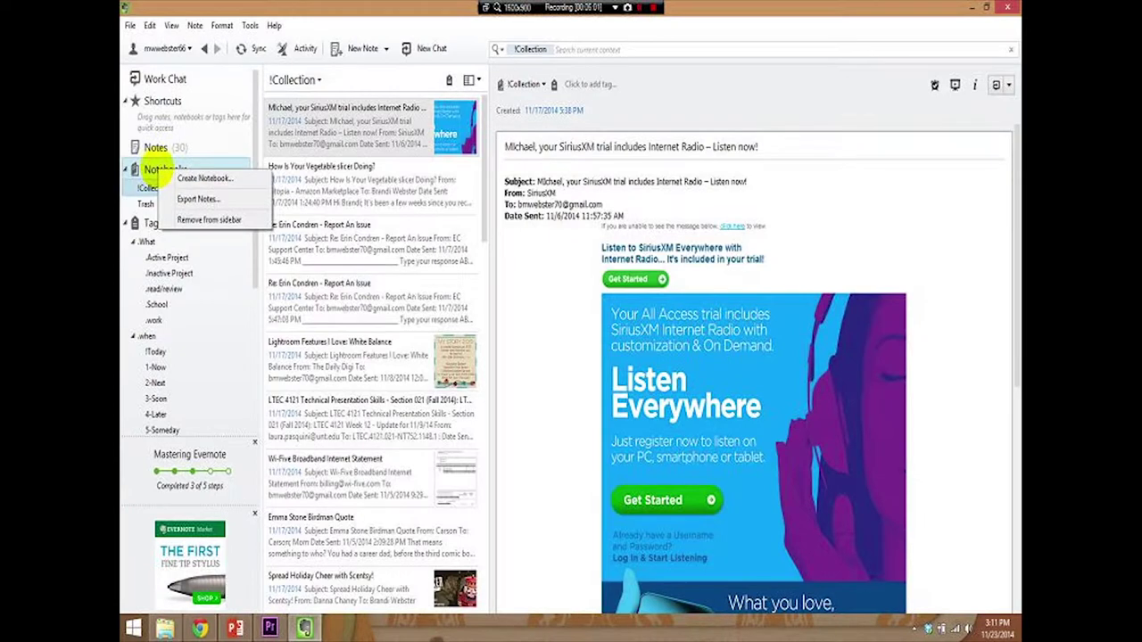
left_click(198, 178)
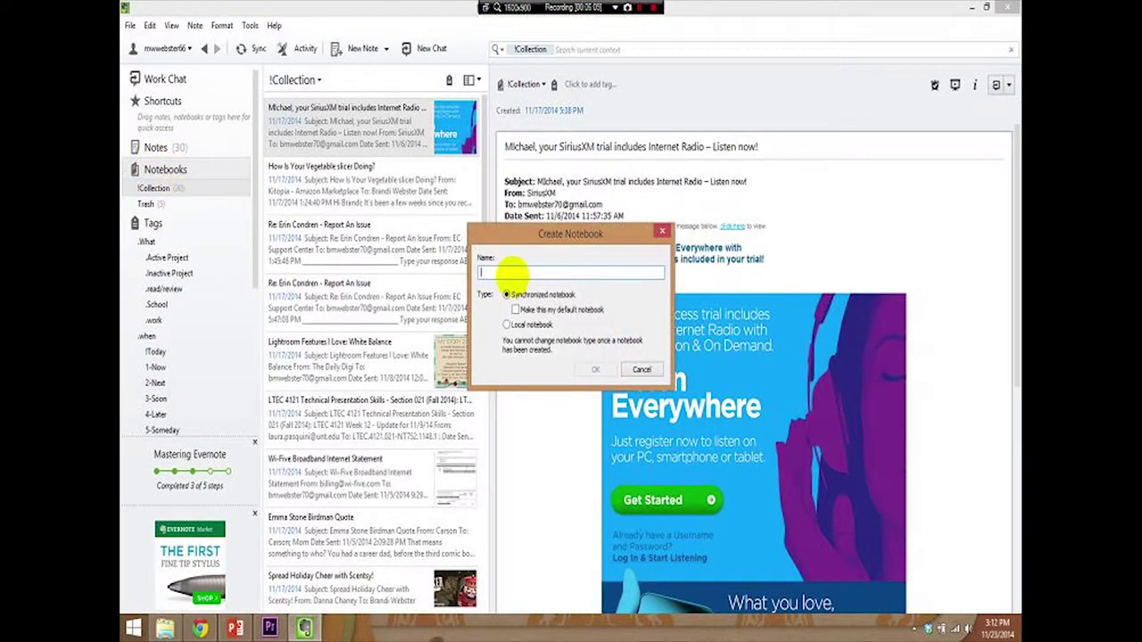
type("!Action")
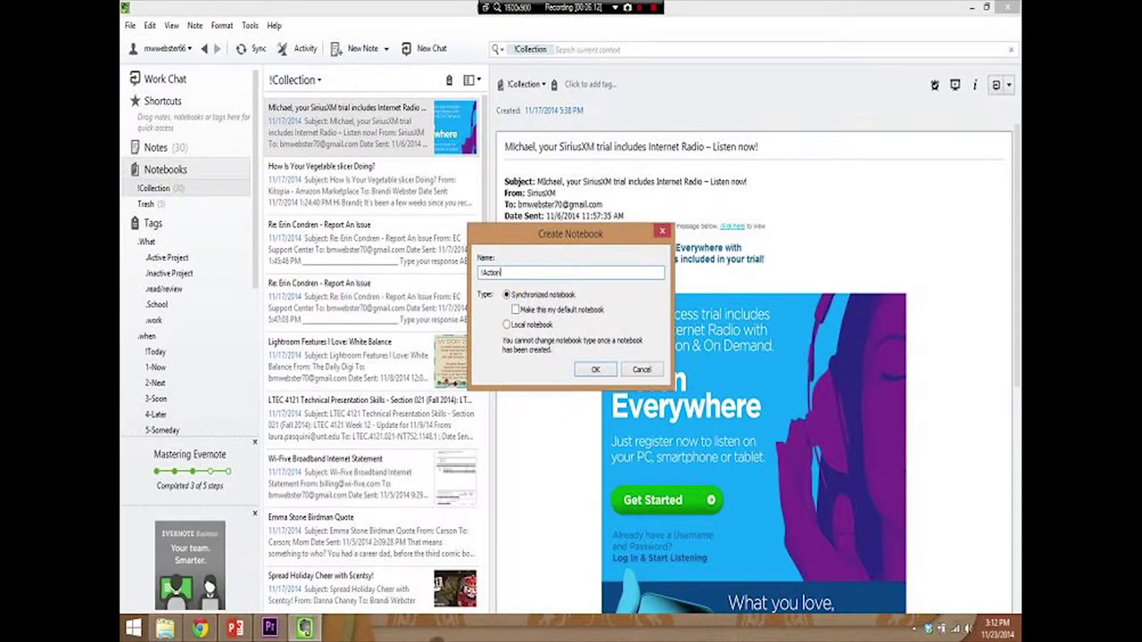
type(" Items")
key("Return")
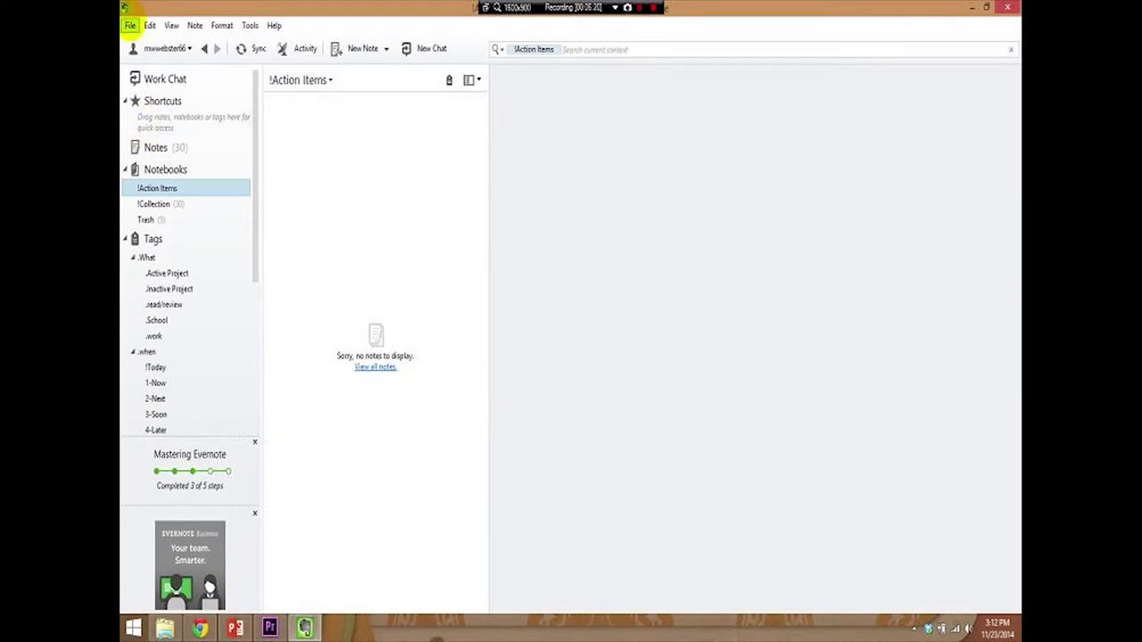
Create another synchronized notebook named "Cabinet"
left_click(129, 25)
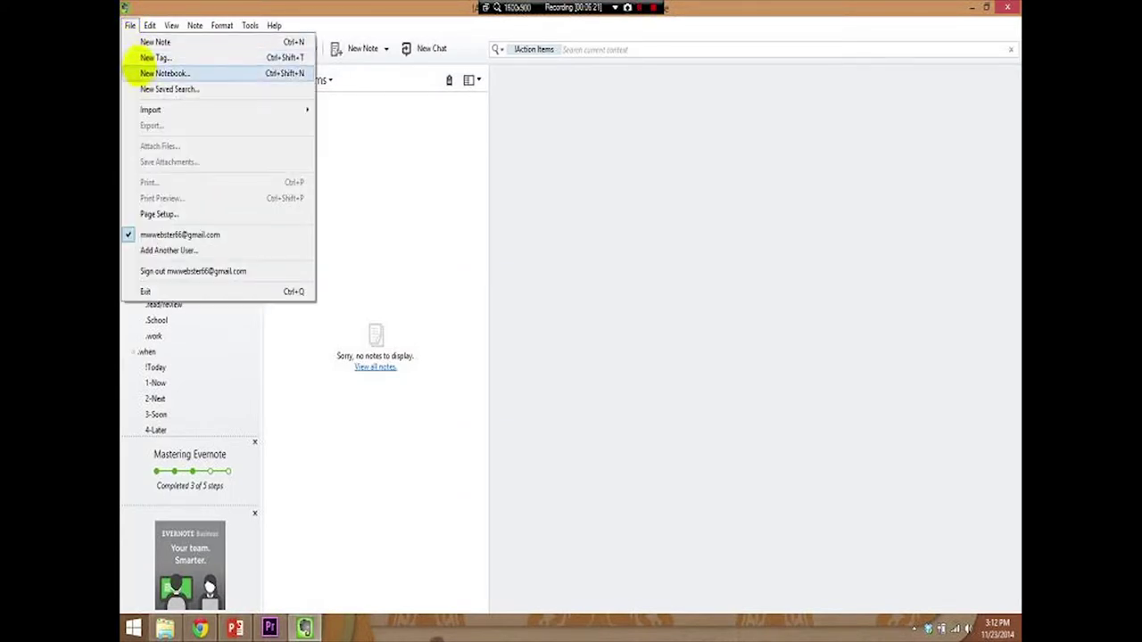
left_click(140, 72)
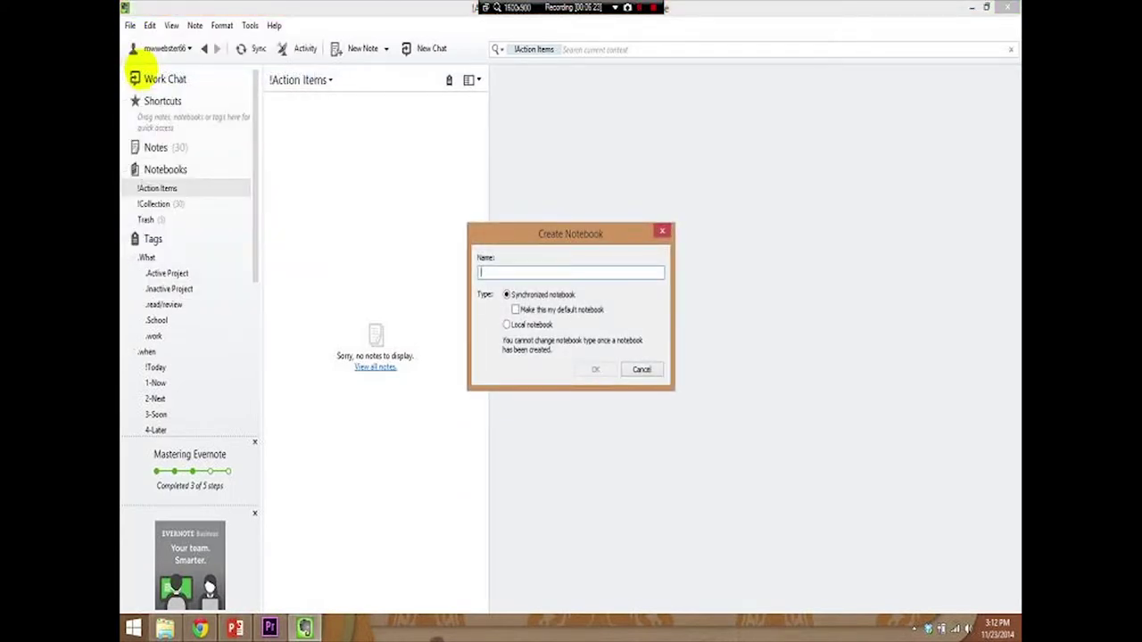
type("Cabinet")
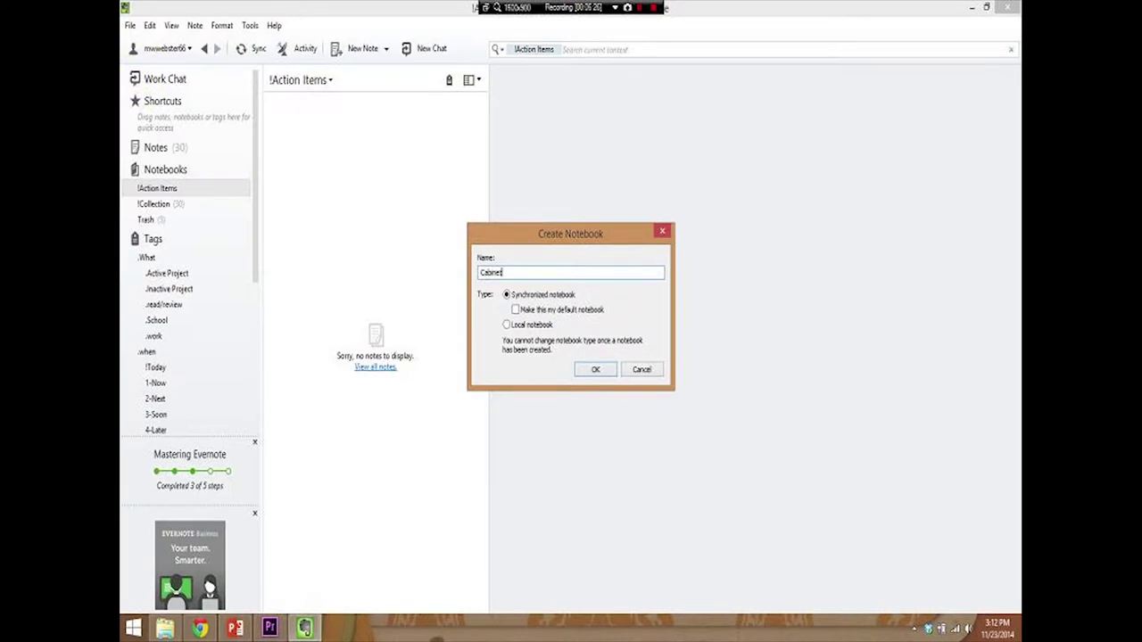
key("Return")
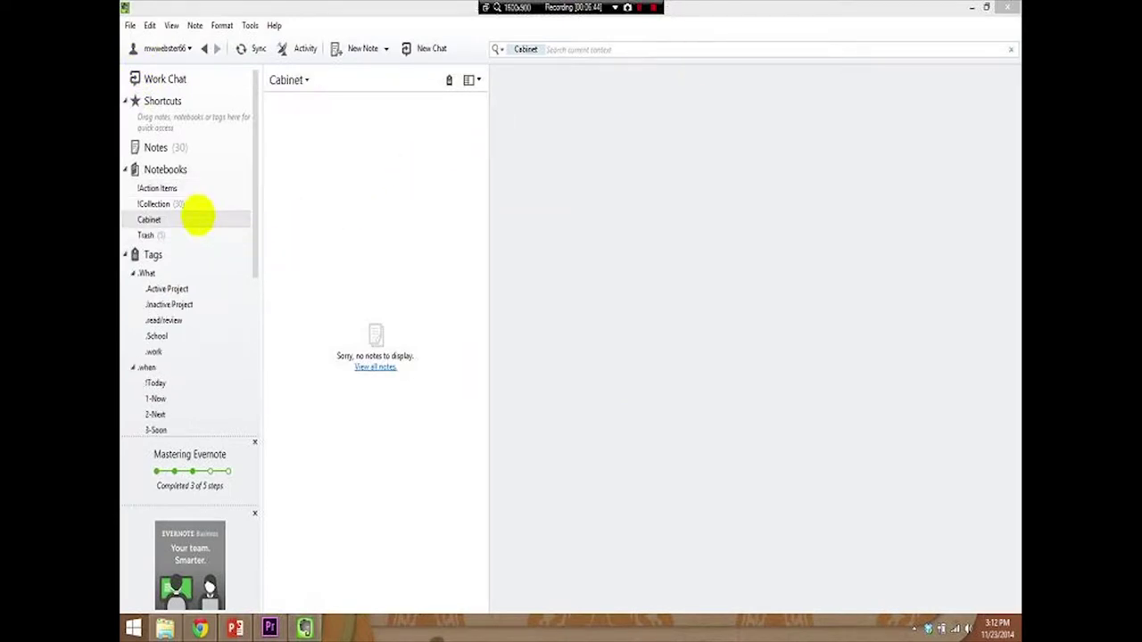
Create a new note in the !Collection notebook and tag it ".What"
left_click(126, 254)
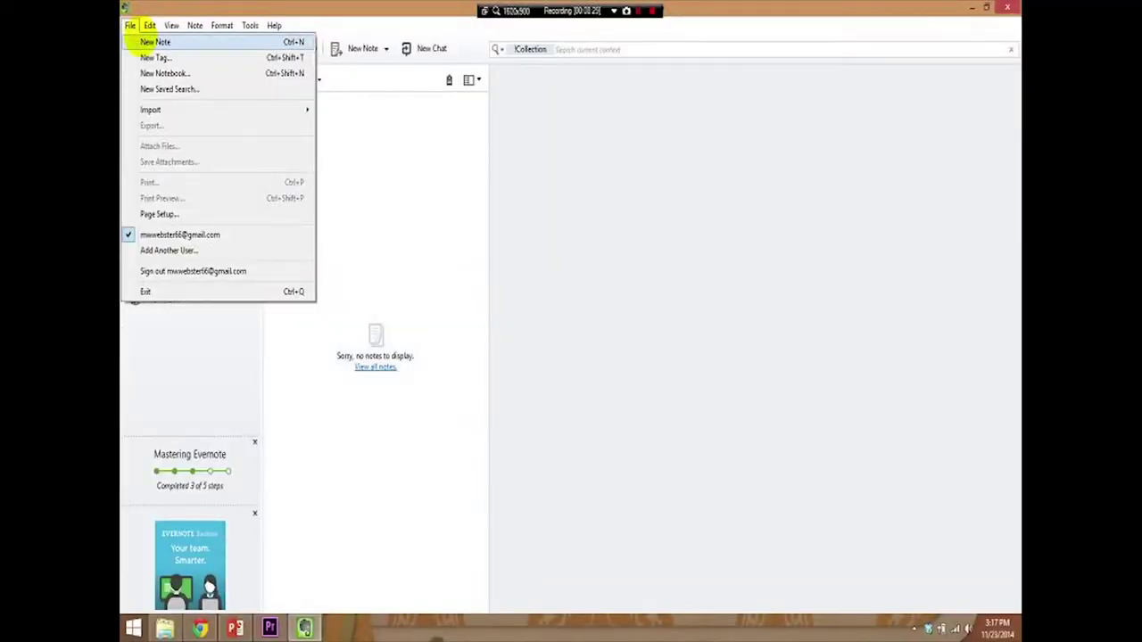
left_click(148, 43)
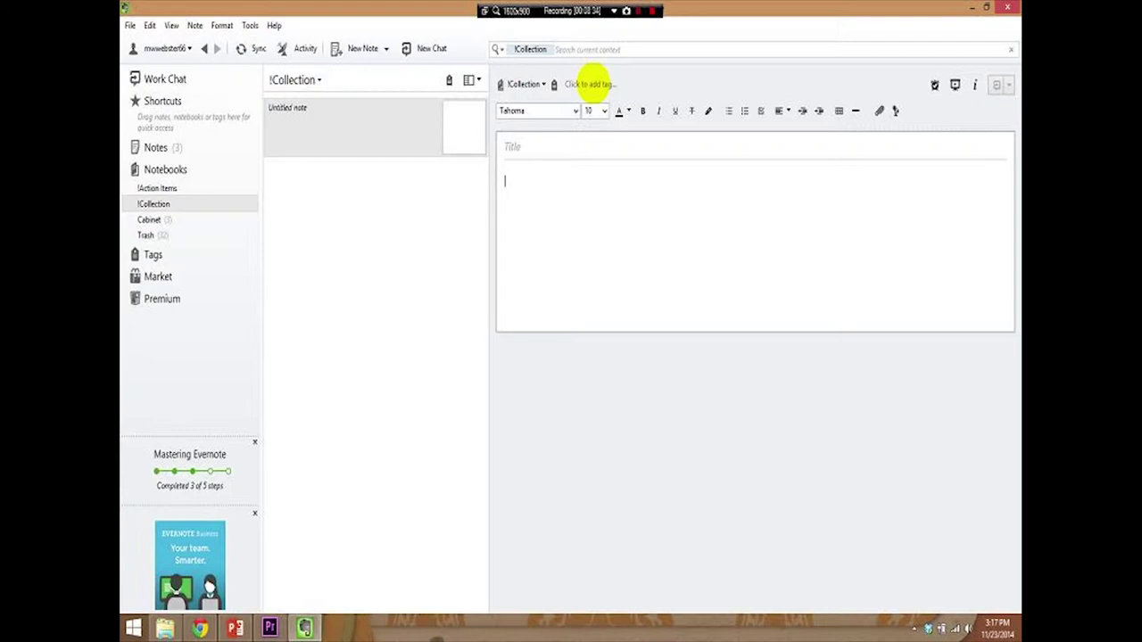
left_click(589, 84)
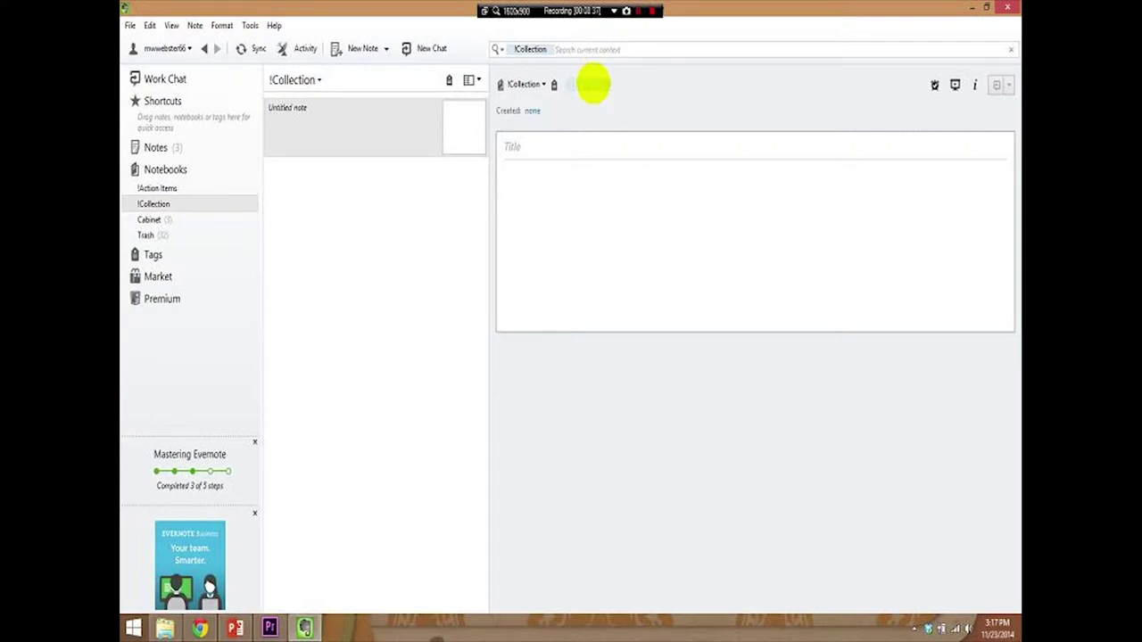
type("Wheat")
key("Return")
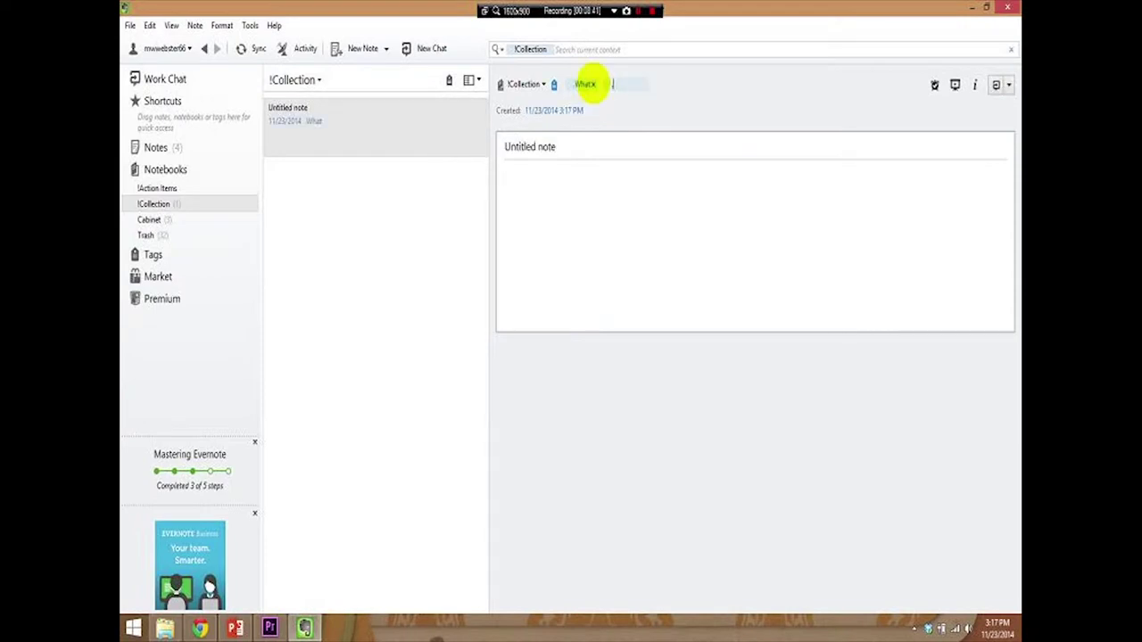
Add the tags ".Active Project", ".coaching", ".Inactive Project", ".School" and ".work" to the untitled note
type(".Act")
key("Return")
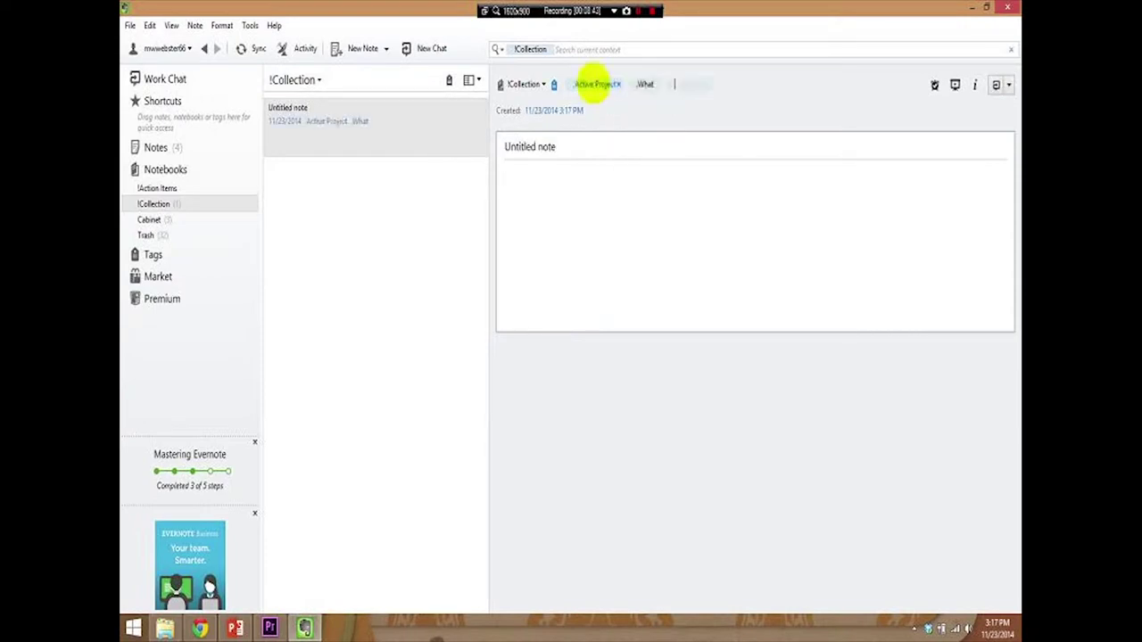
type(".coaching")
key("Return")
type(".Inactive Project")
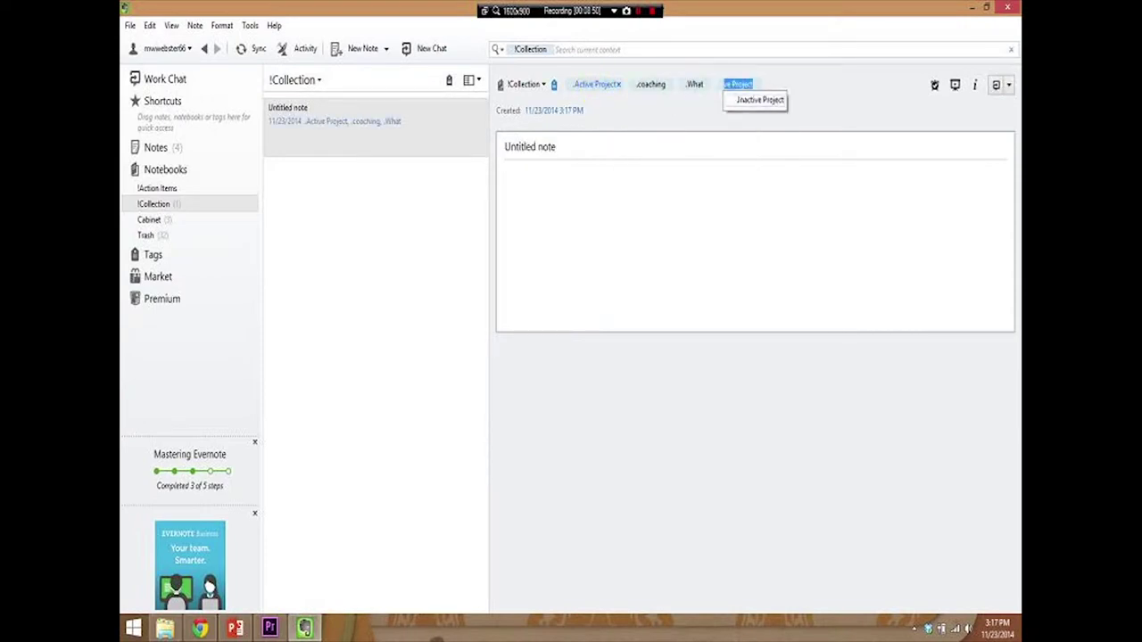
key("Return")
type(".sch")
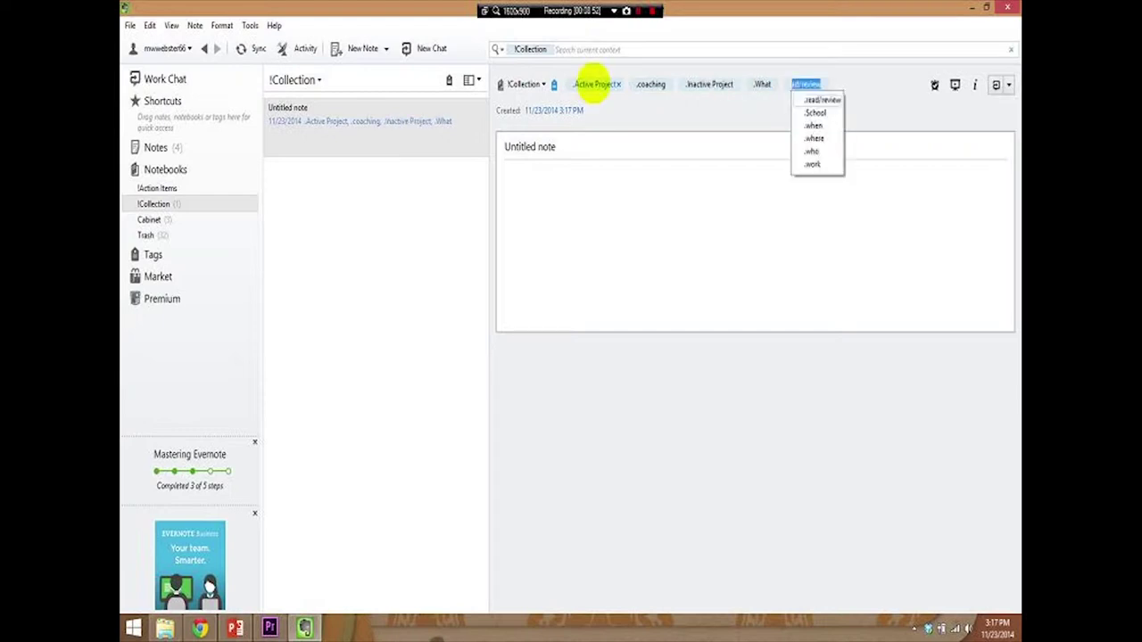
key("Return")
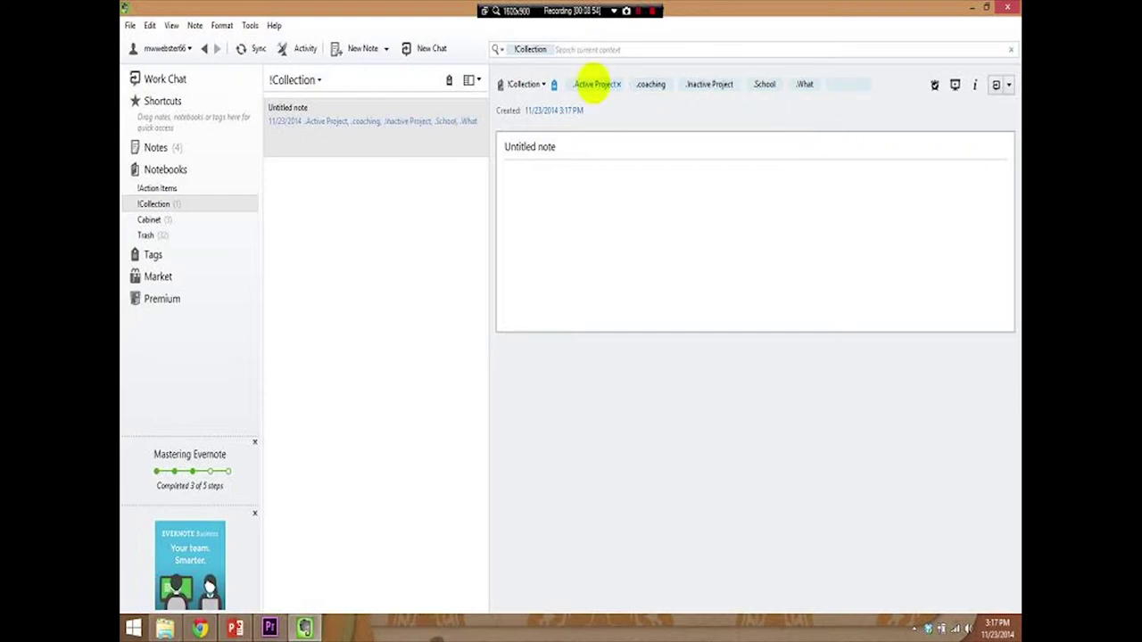
type(".work")
key("Return")
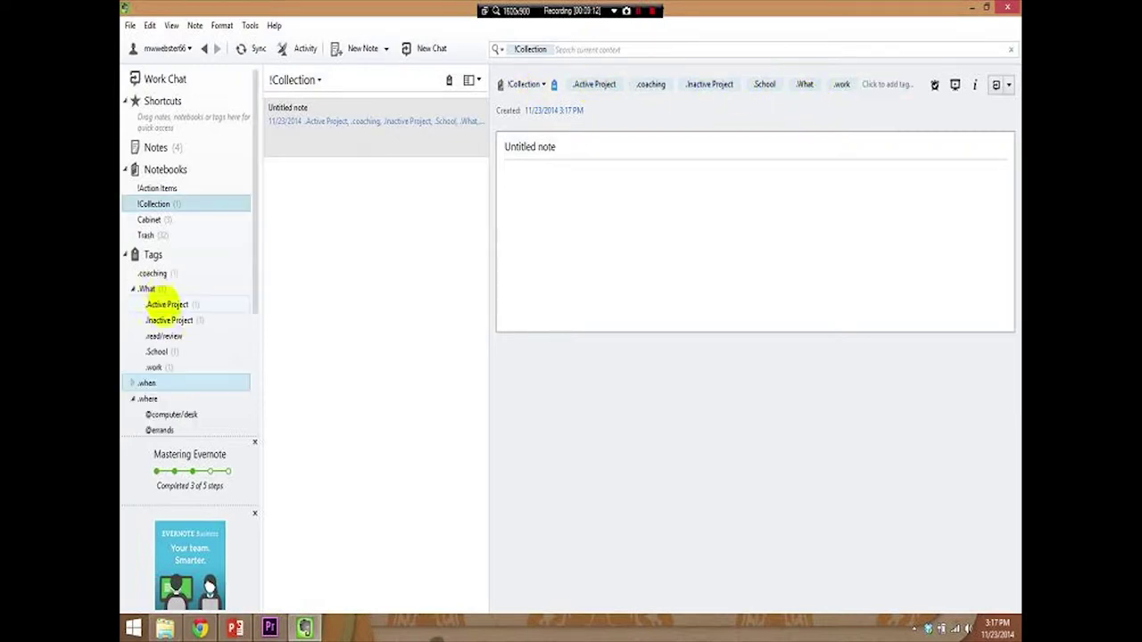
Nest the .coaching tag under the .What tag, and collapse the .where and .What tag groups
left_click(157, 304)
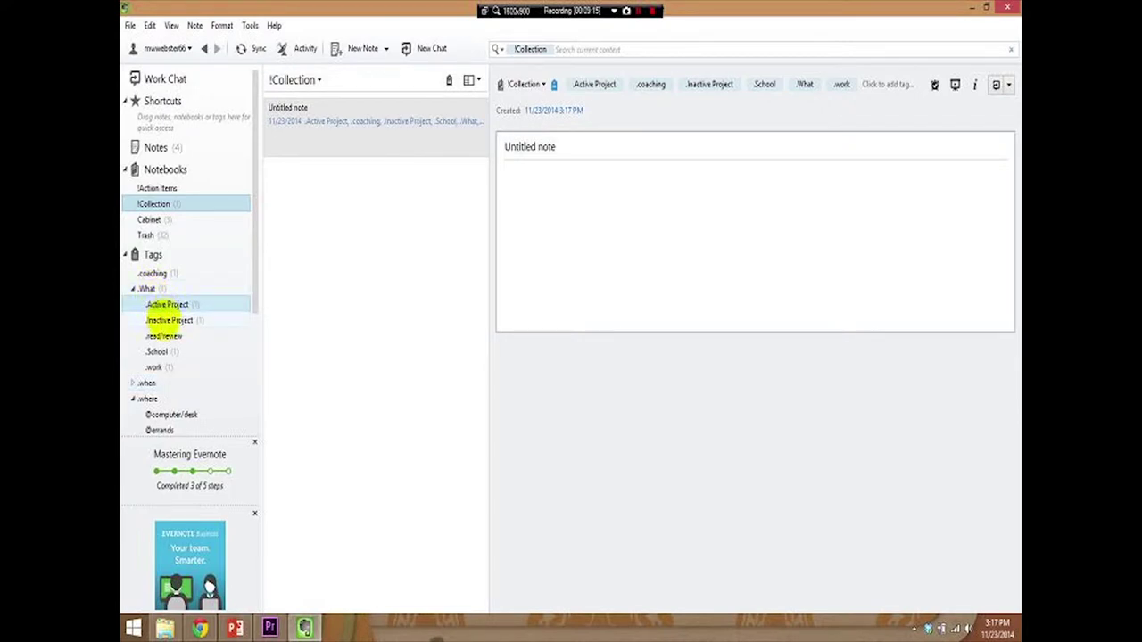
left_click(141, 288)
left_click(150, 273)
left_click_drag(150, 273, 158, 288)
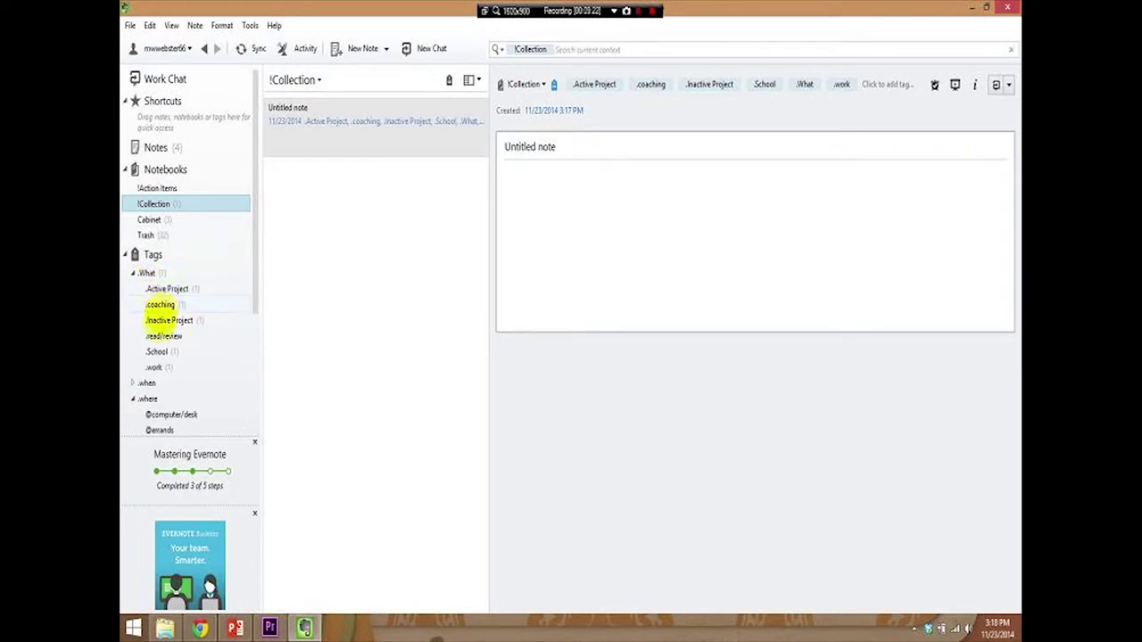
left_click(140, 398)
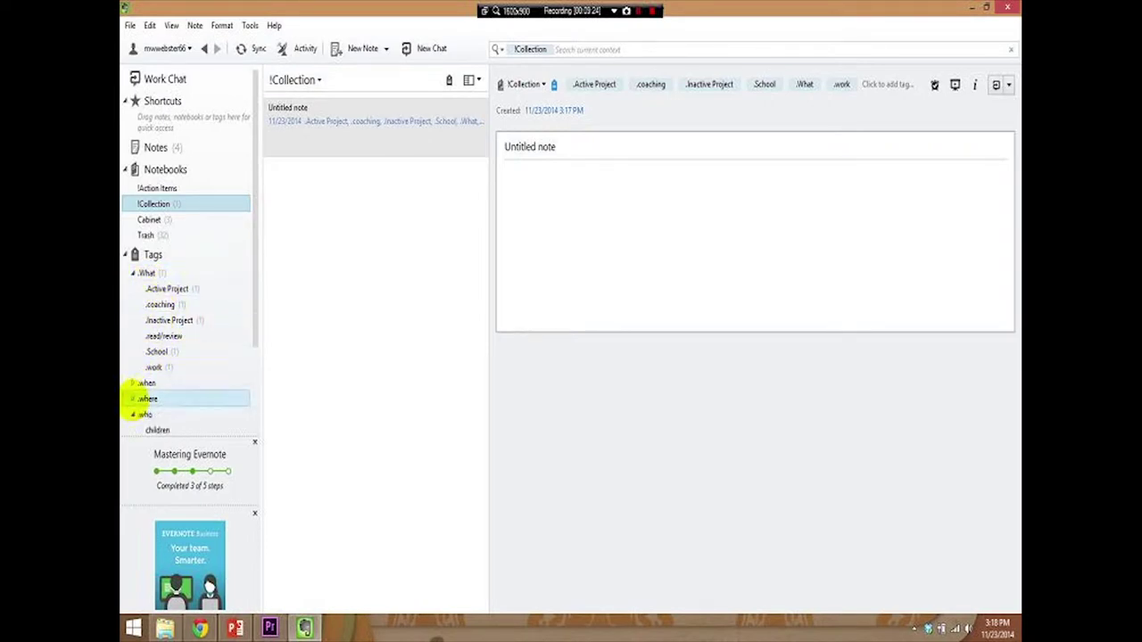
left_click(134, 273)
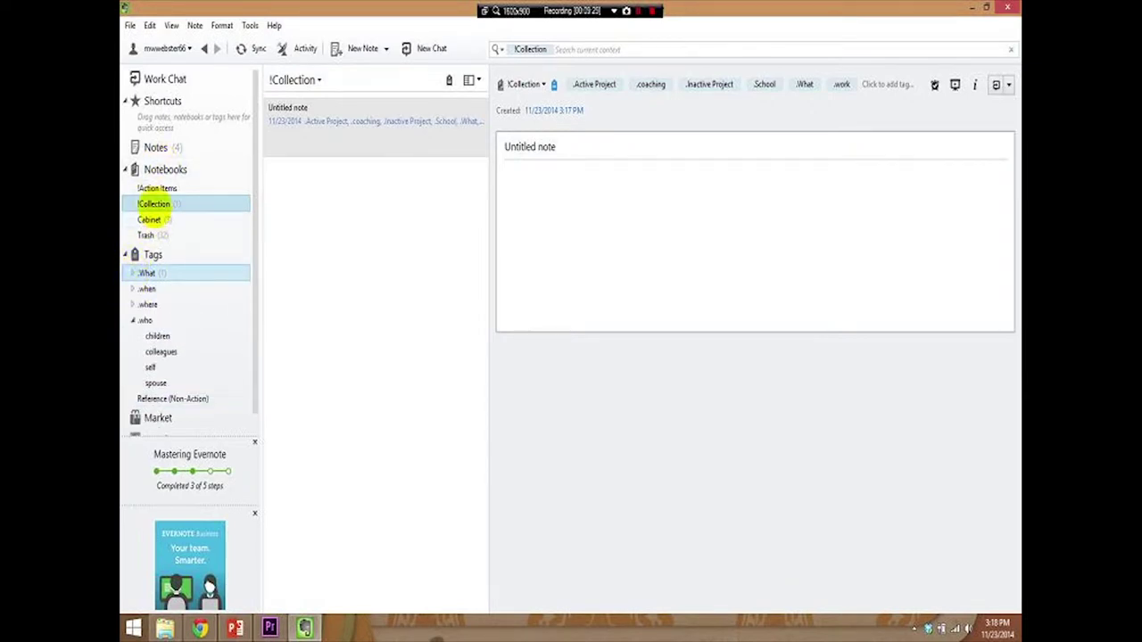
Create a second note in the !Collection notebook and tag it ".when"
left_click(362, 48)
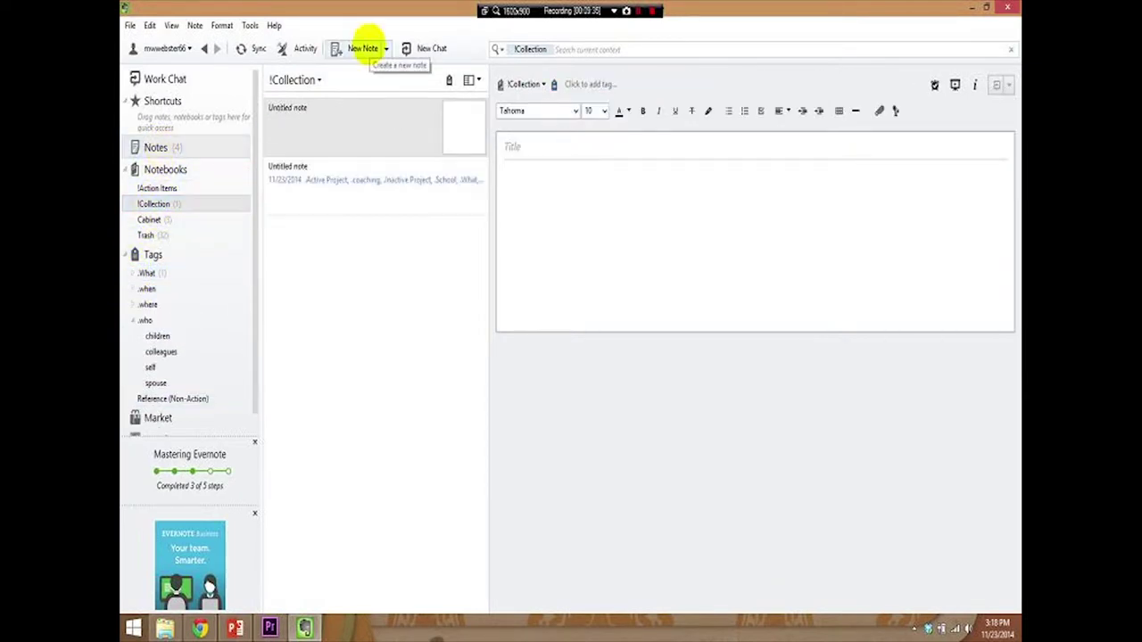
left_click(605, 84)
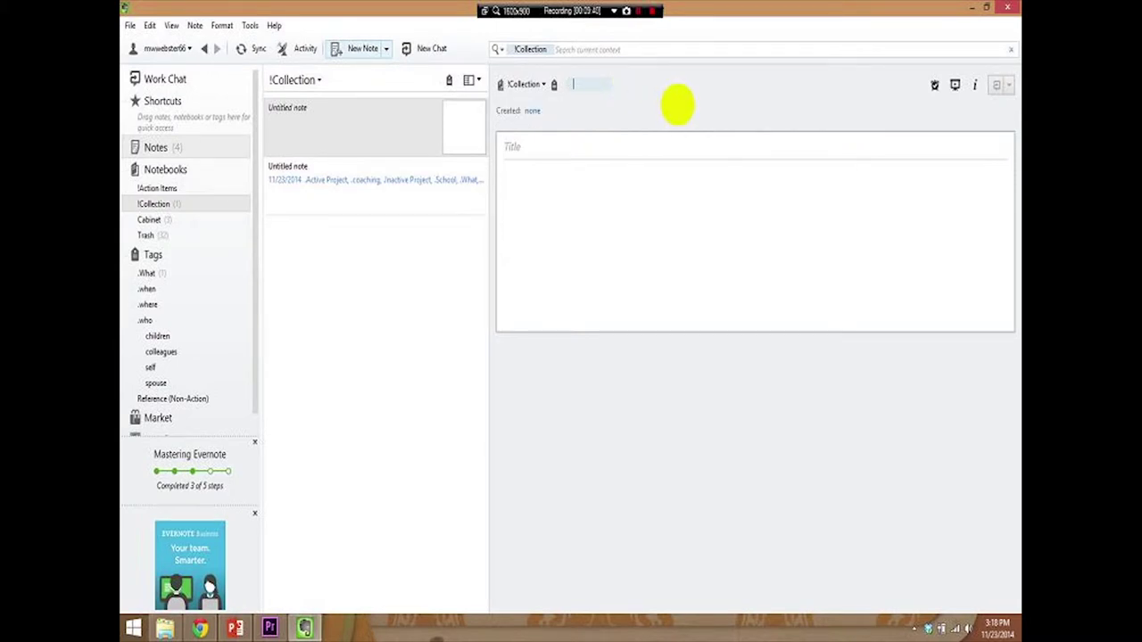
type(".when")
key("Return")
Add the tags "1-Now", "2-Next", "3-Soon", "4-Later" and "5-Someday" to the .when note
type("1-Now")
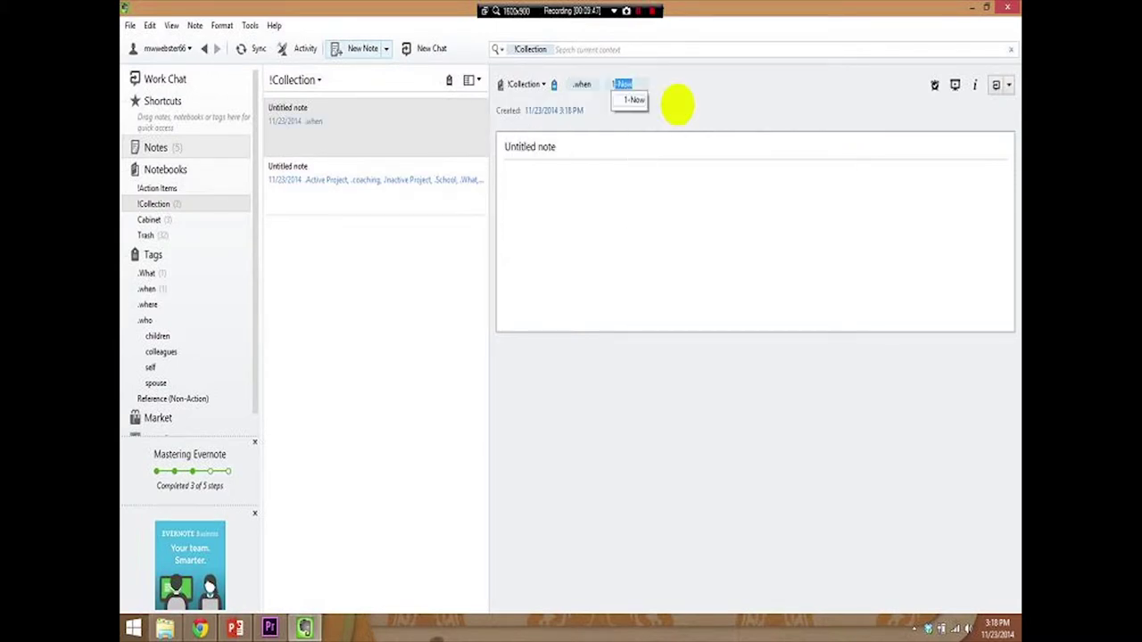
key("Return")
type("2-Next")
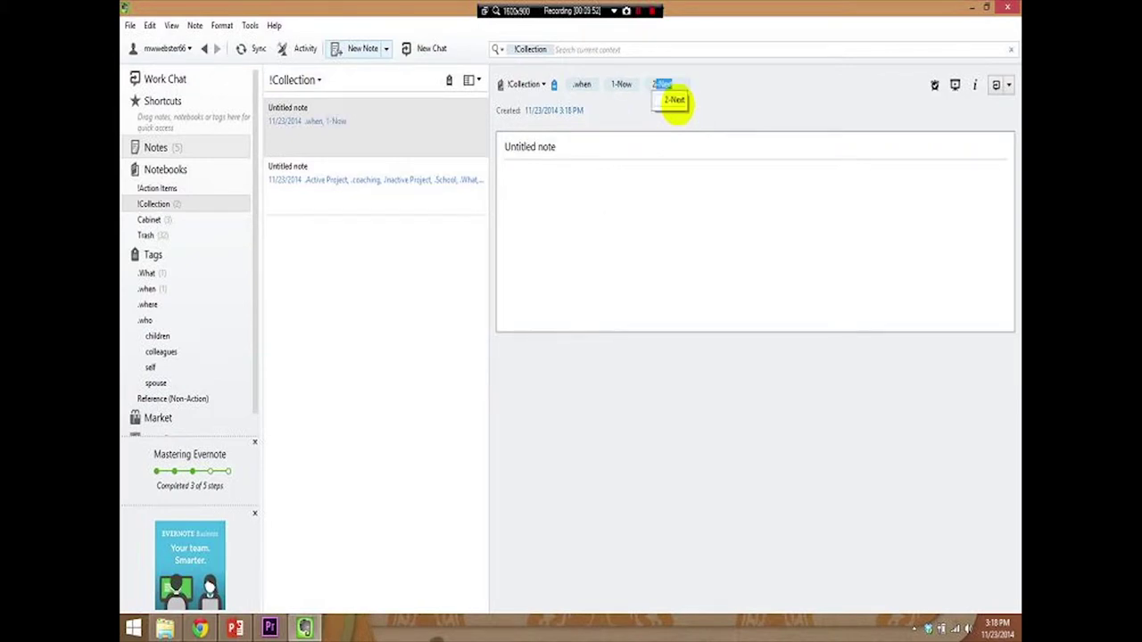
key("Return")
type("3-Soon")
key("Return")
type("4-Later")
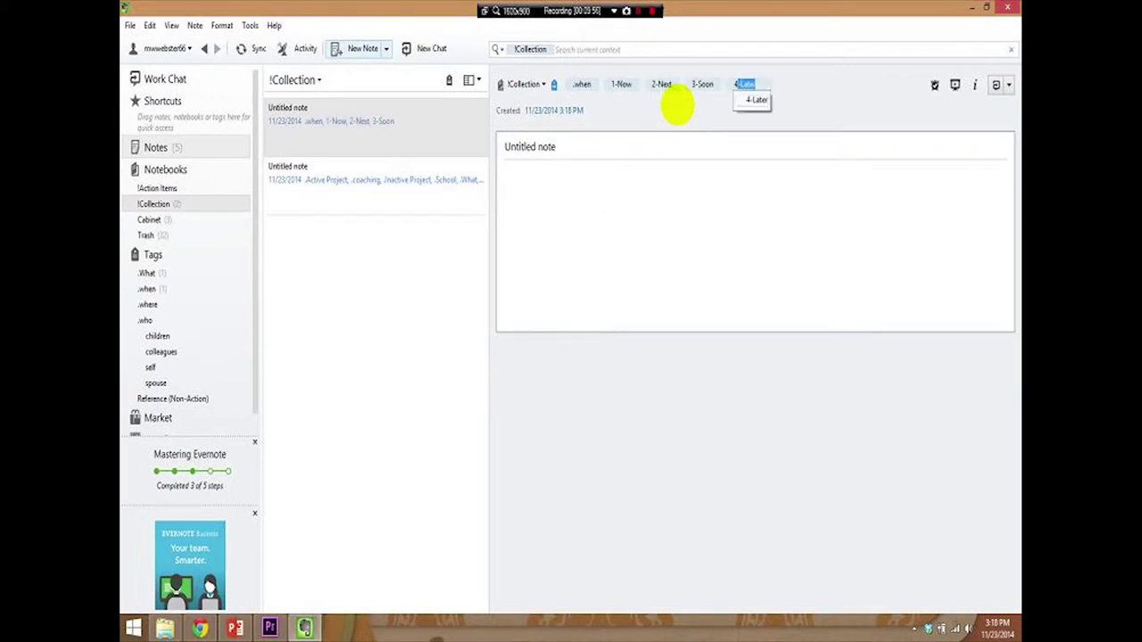
key("Return")
type("5-Someday")
key("Return")
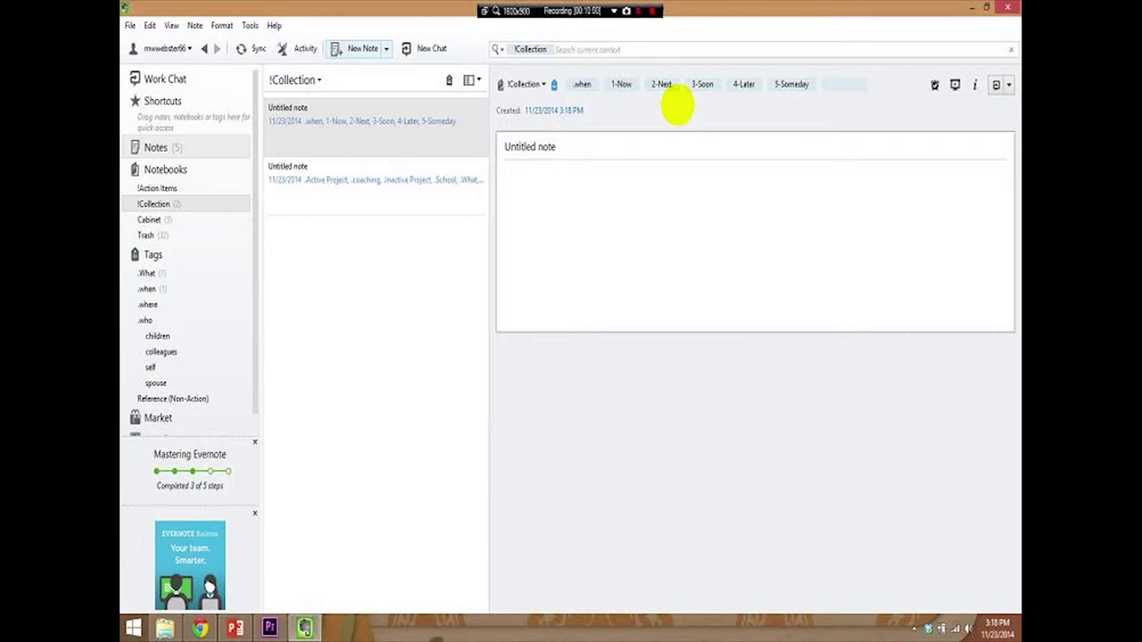
Add the tags "6-Waiting" and "!Today" to the .when note and finish the tag entry
type("6")
key("Return")
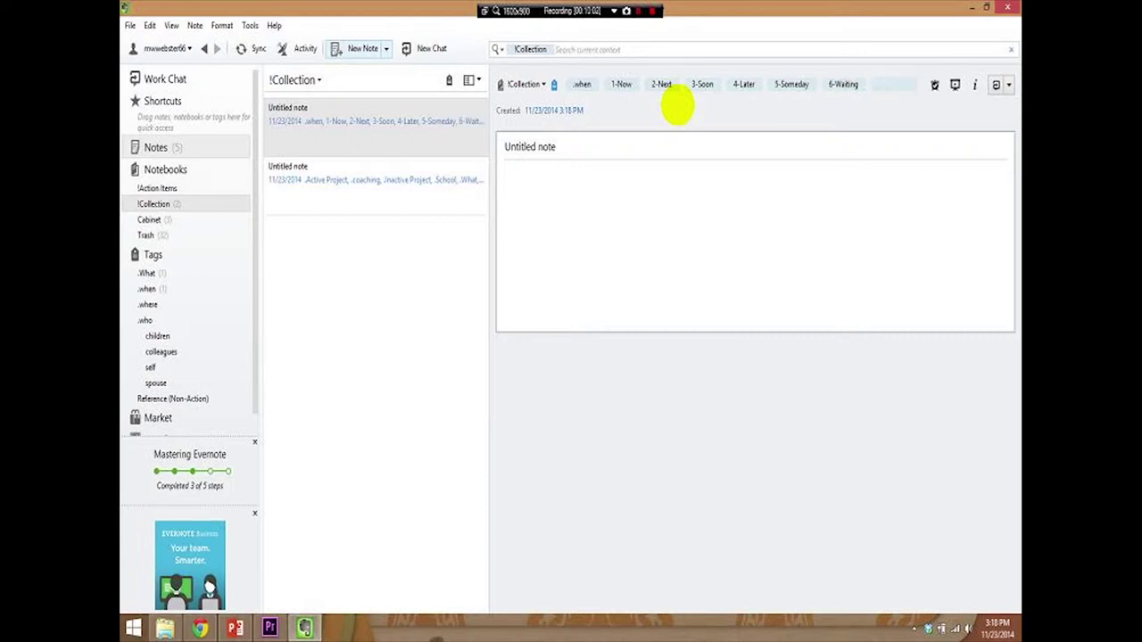
type("!Today")
key("Return")
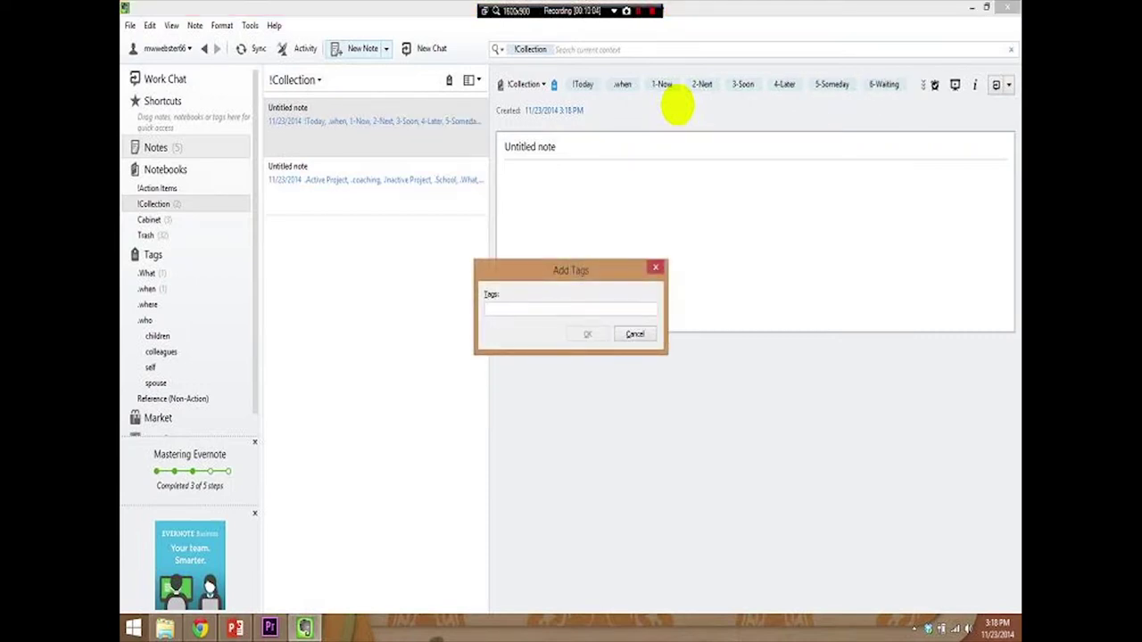
key("Return")
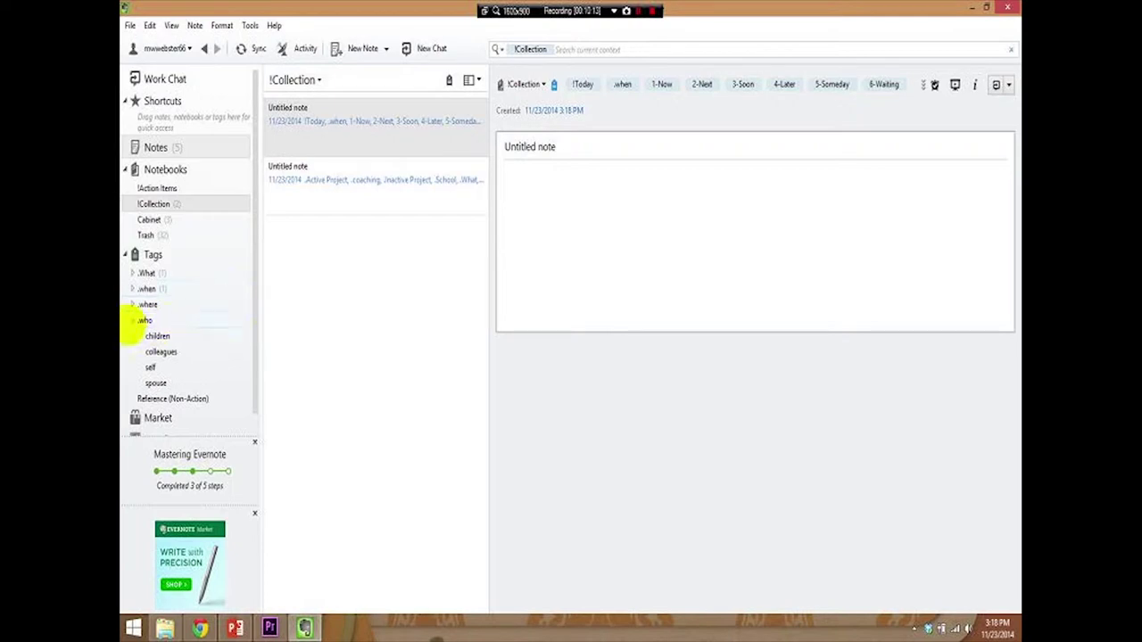
Expand the .when tag group to review its nested tags
scroll(258, 251, "down", 1)
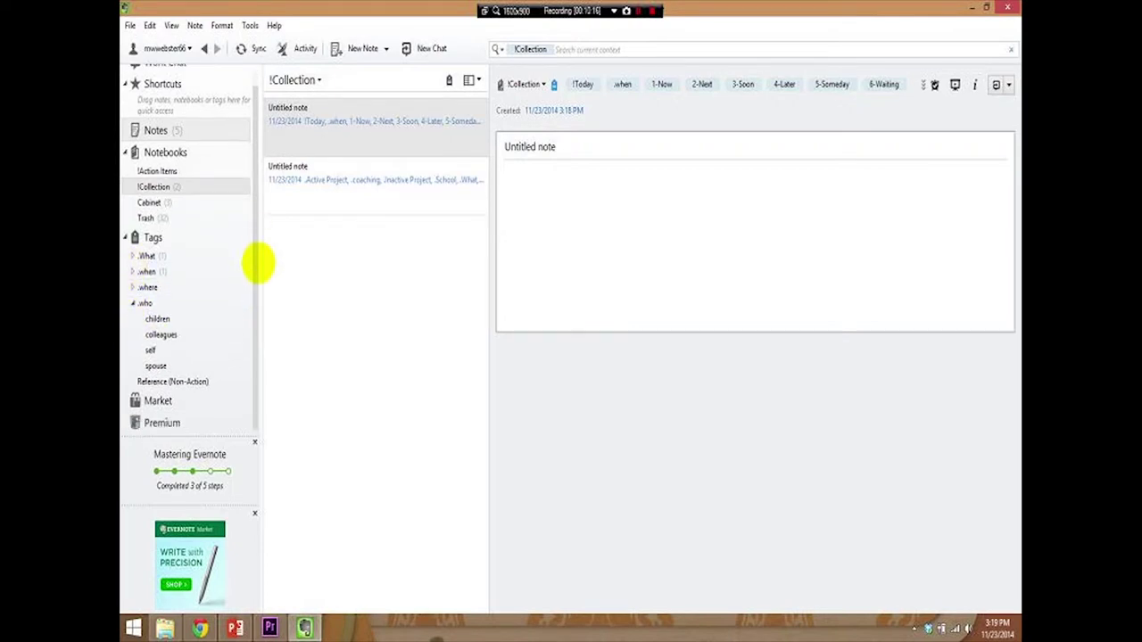
left_click(147, 289)
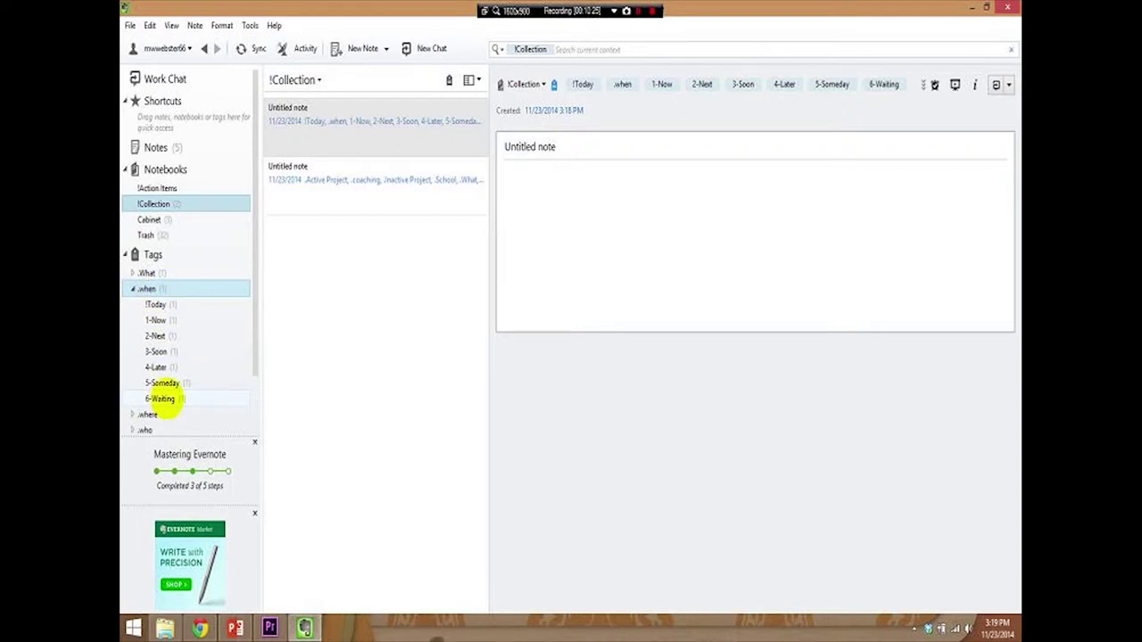
Try to create a ".read/review" tag nested under the .What tag
left_click(143, 273)
left_click(132, 273)
right_click(163, 276)
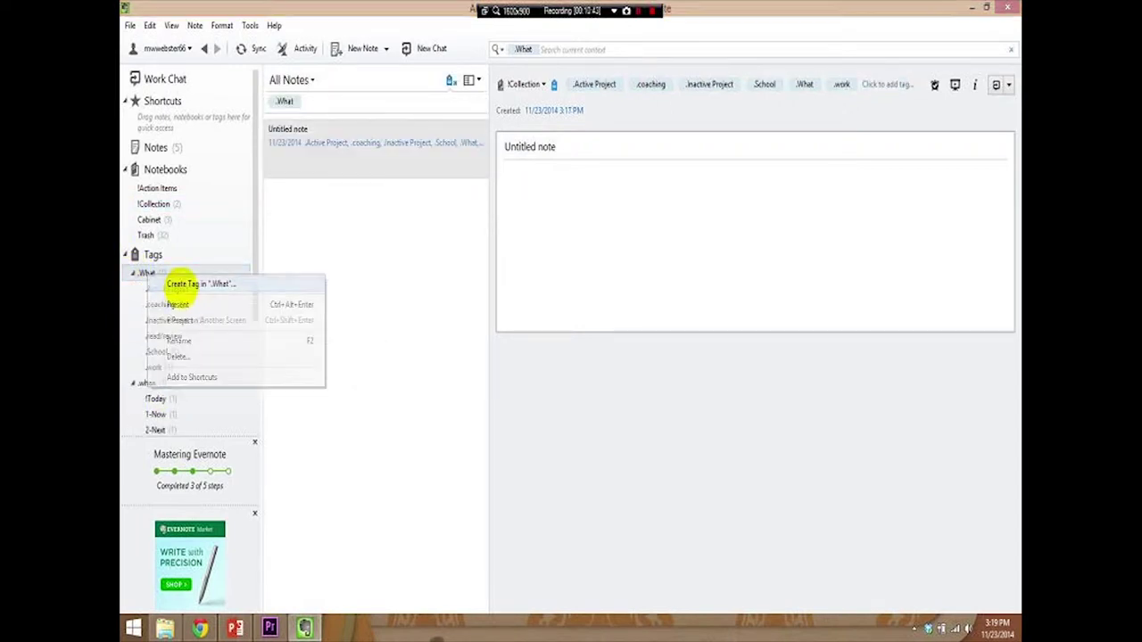
left_click(182, 283)
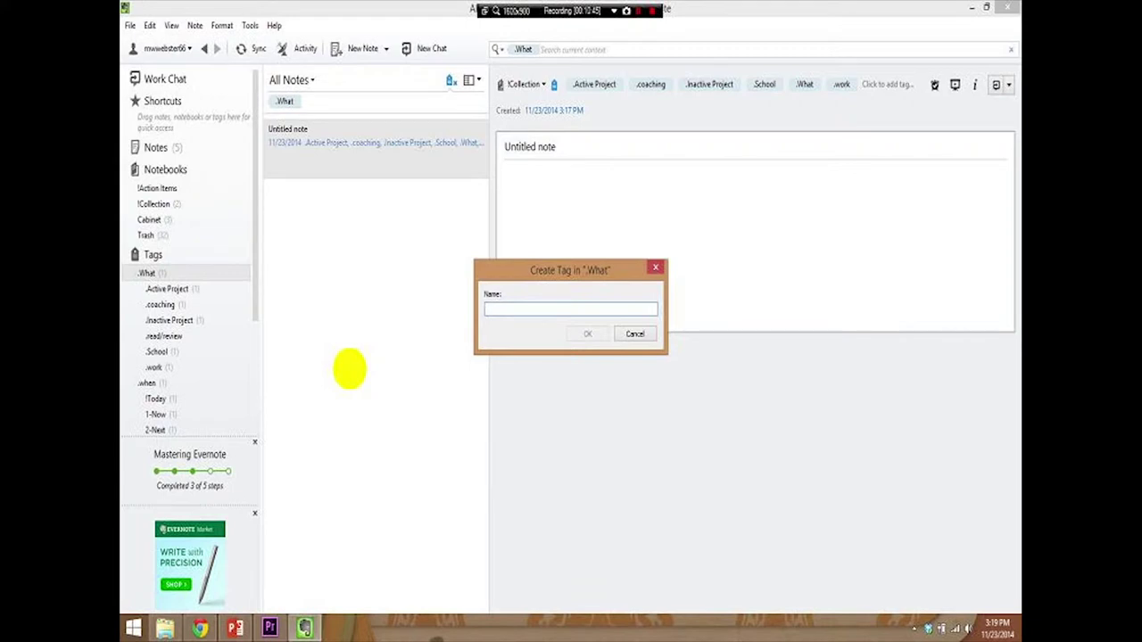
type(".read")
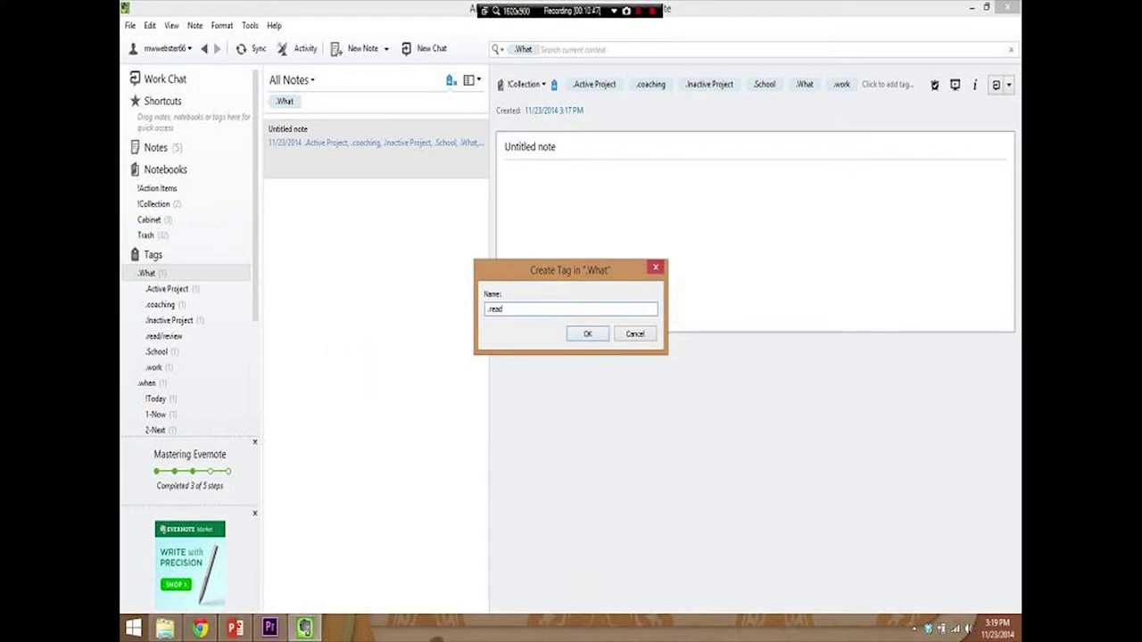
type("/review")
key("Return")
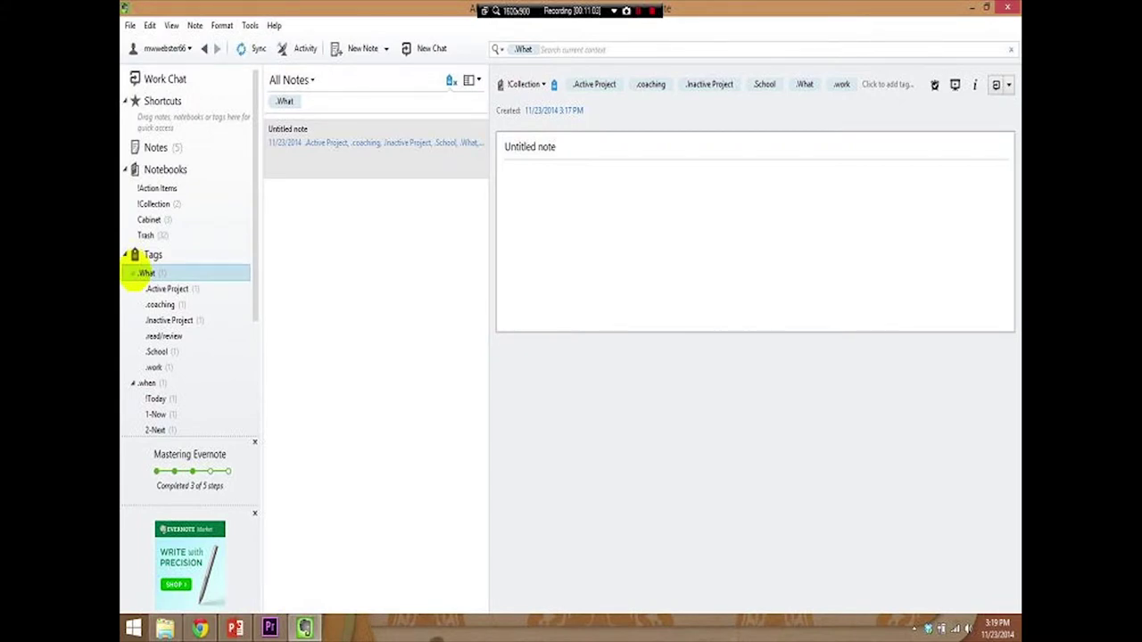
Collapse the .What and .when tag groups, and create a new note in !Collection tagged ".where"
left_click(132, 273)
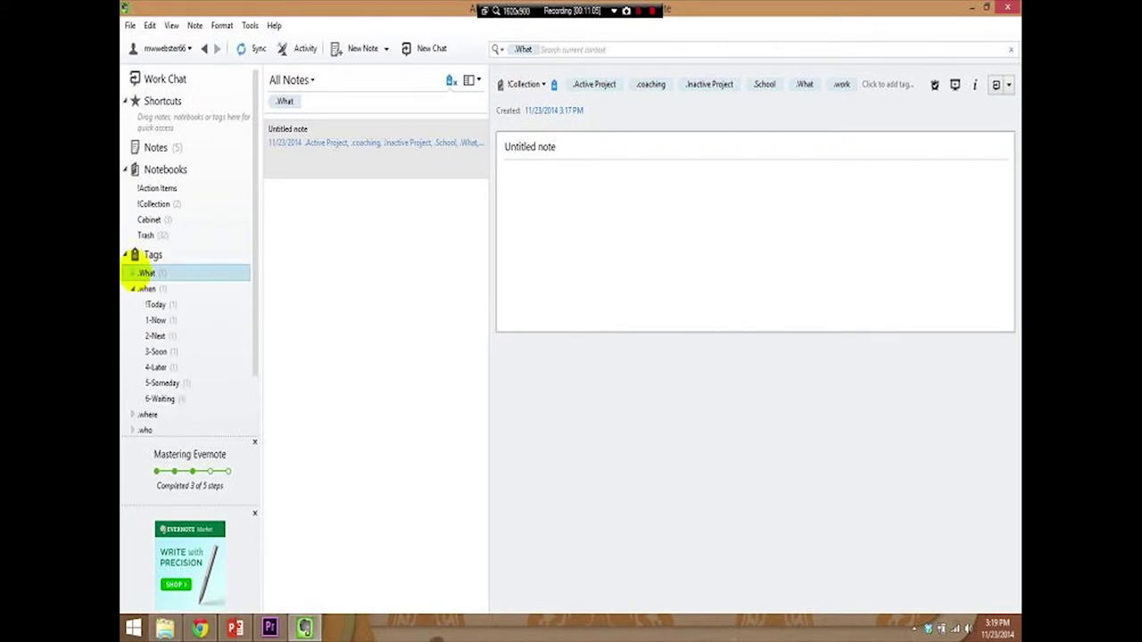
left_click(132, 289)
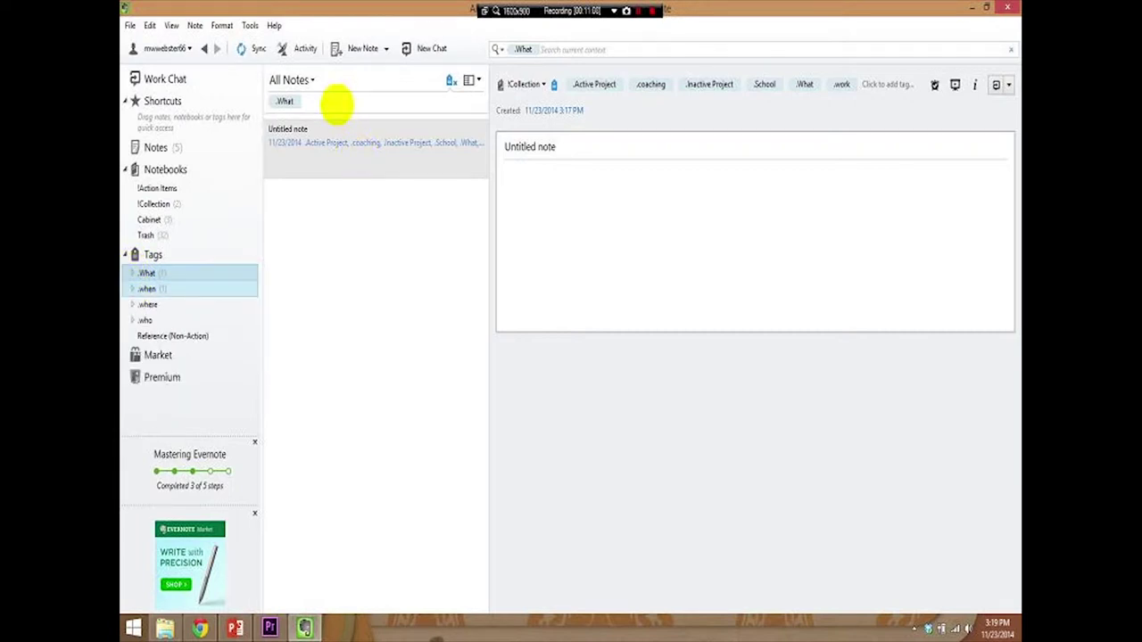
left_click(361, 49)
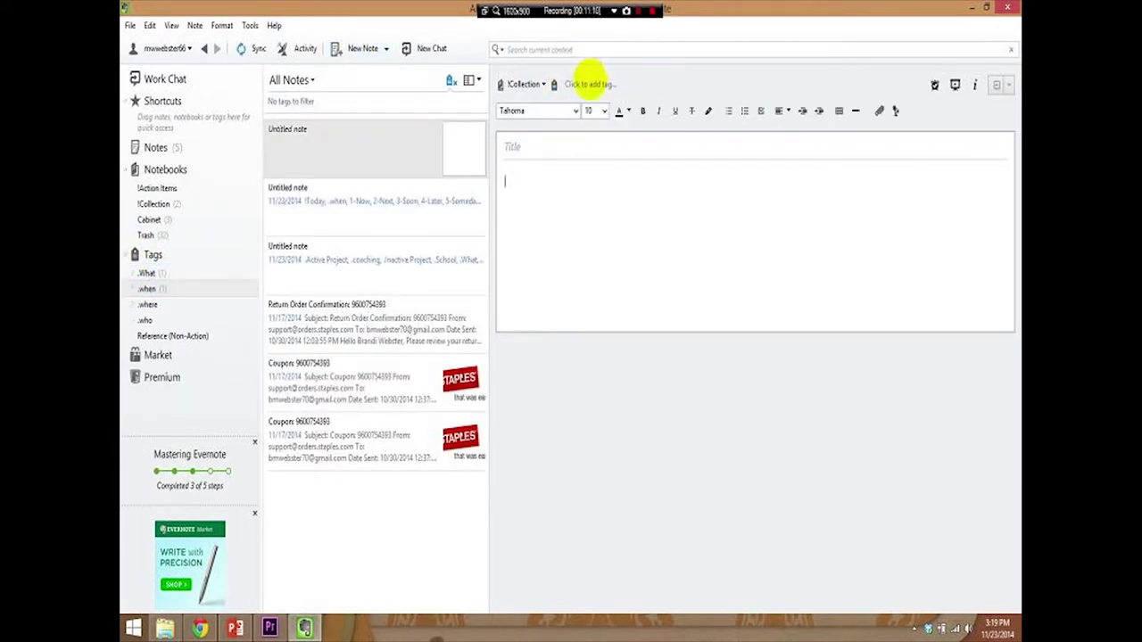
left_click(585, 83)
type(".where")
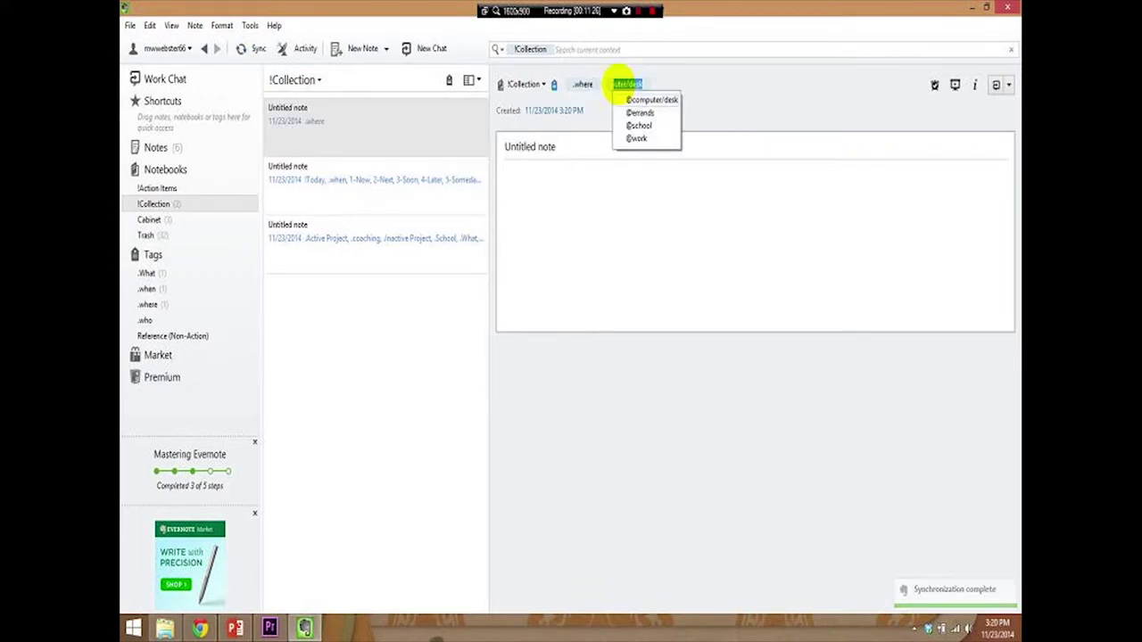
key("Return")
type("@errands")
key("Return")
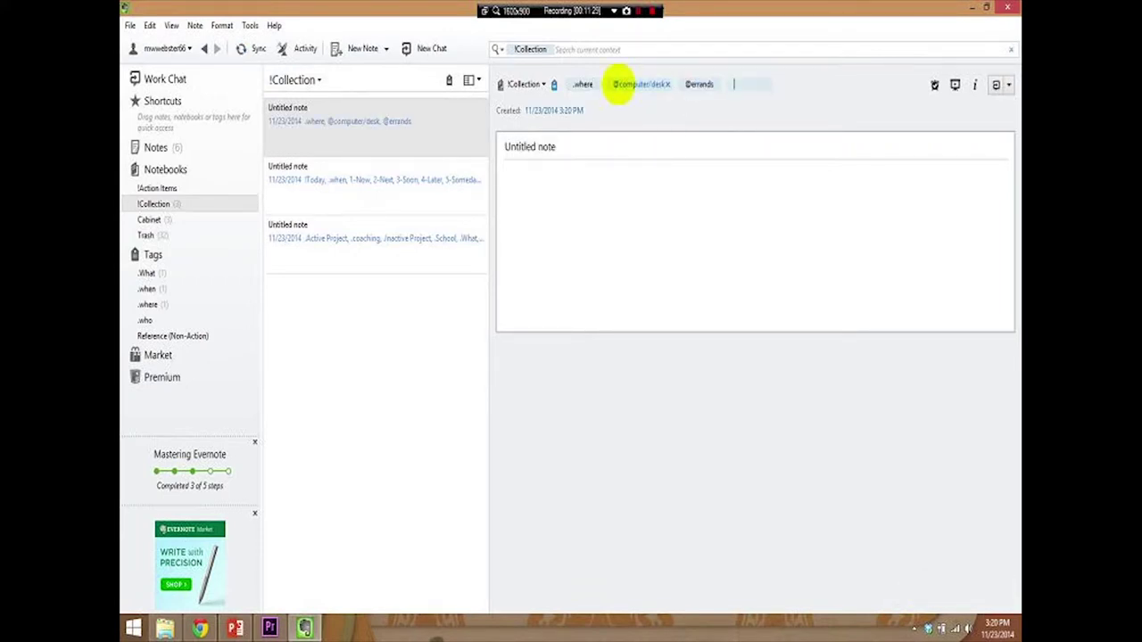
type("@work")
key("Return")
type("@school")
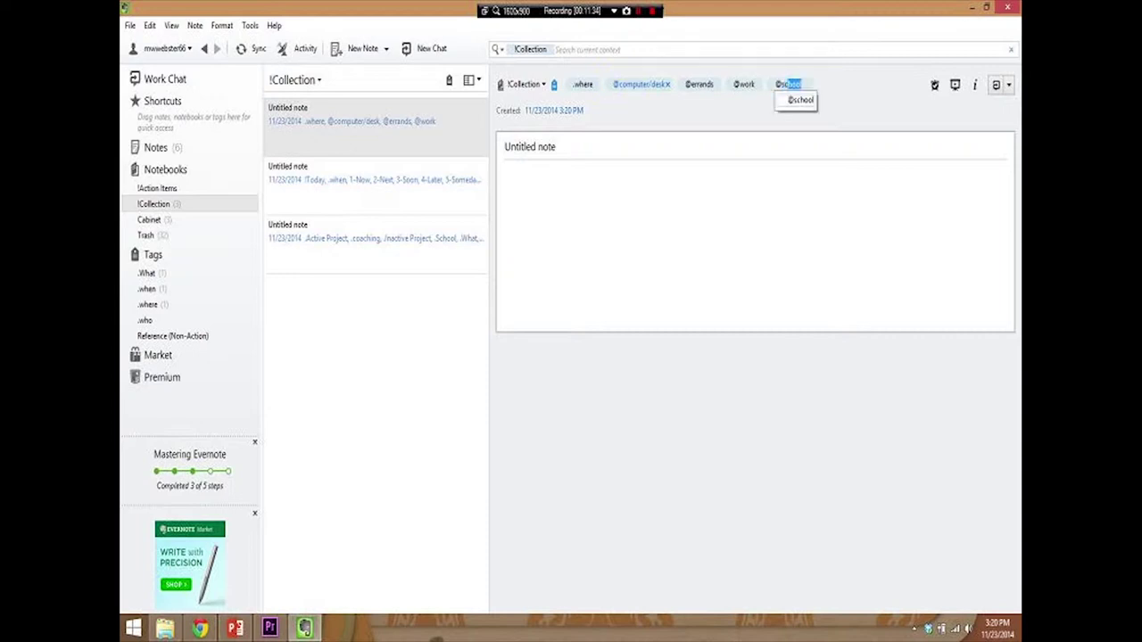
key("Return")
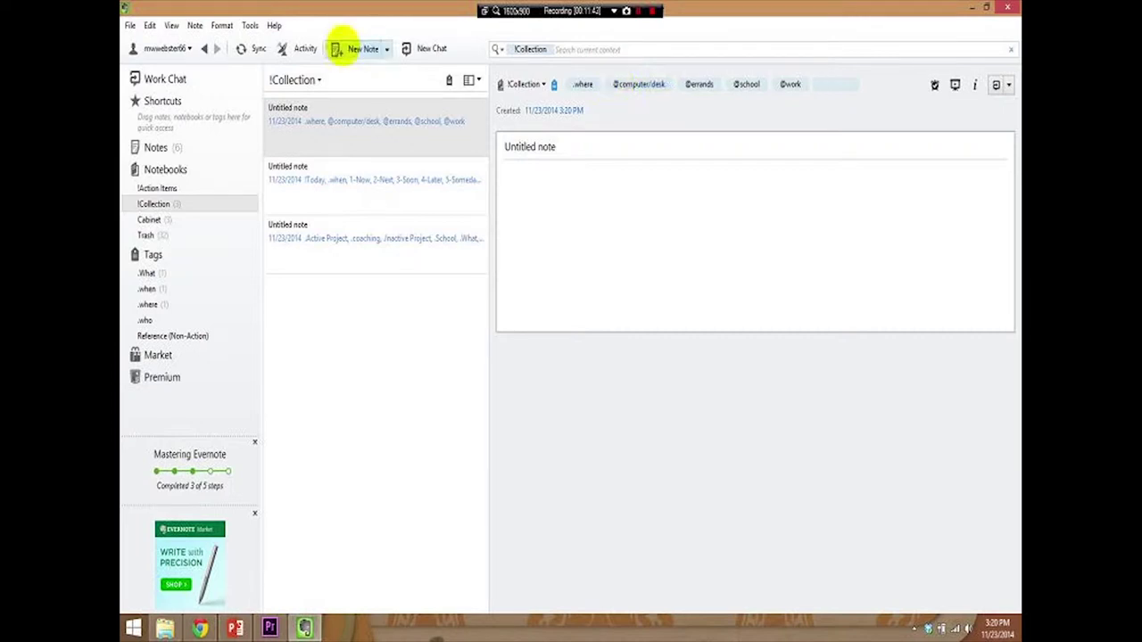
Create another new note in the !Collection notebook and tag it ".who"
left_click(339, 48)
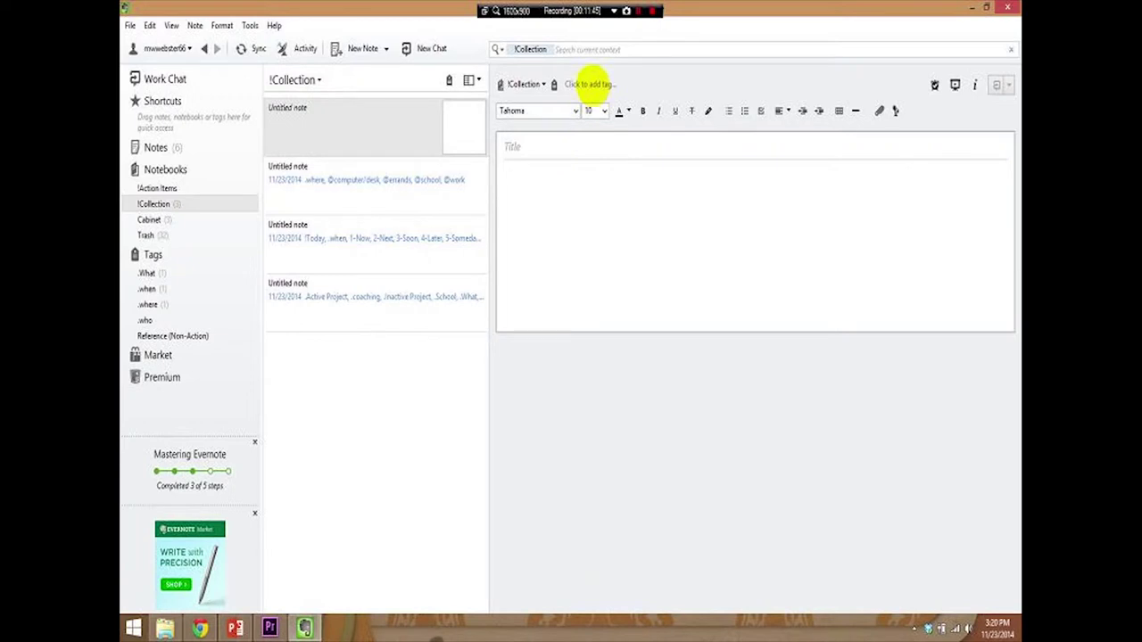
left_click(590, 85)
type(".who")
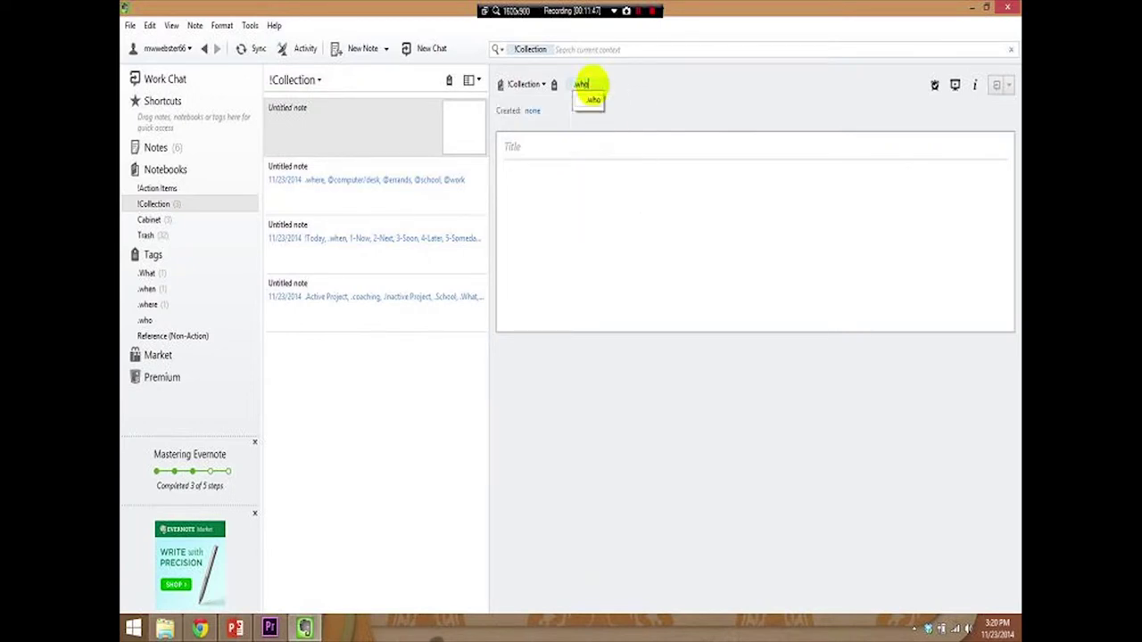
key("Return")
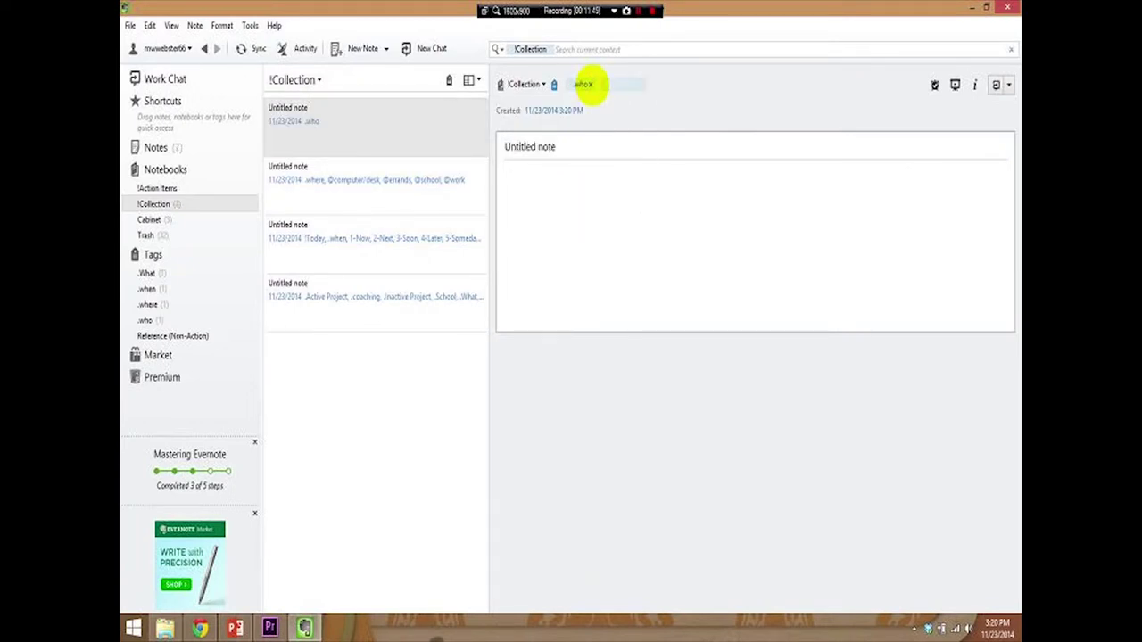
Add the tags "self", "spouse", "children" and "colleagues" to the .who note
type("self")
key("Return")
type("spouse")
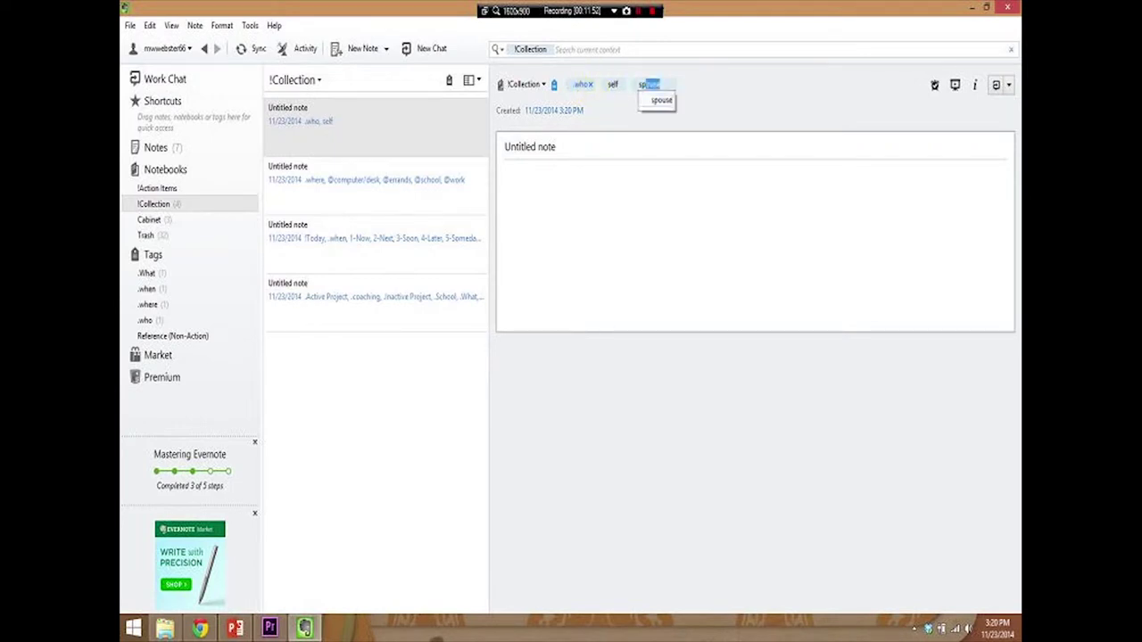
key("Return")
type("children")
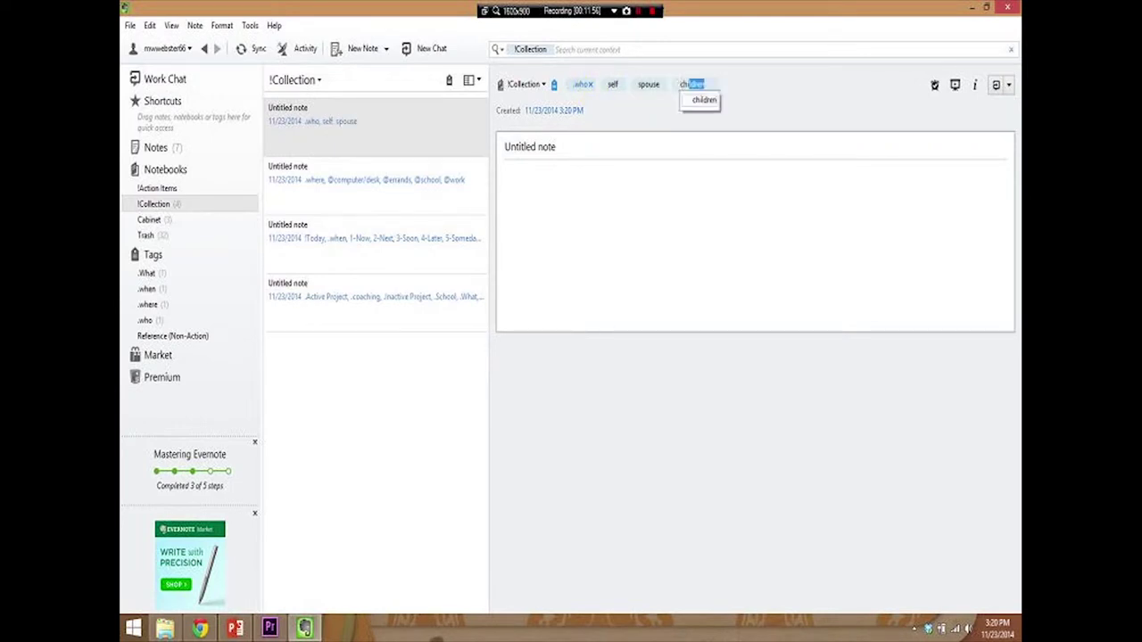
key("Return")
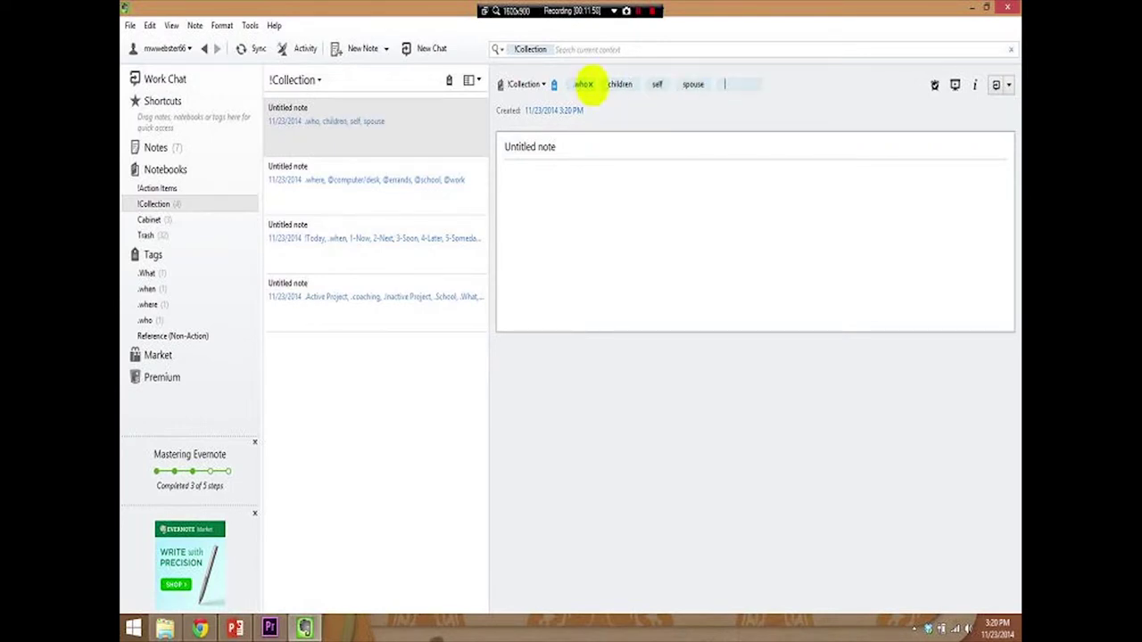
type("co")
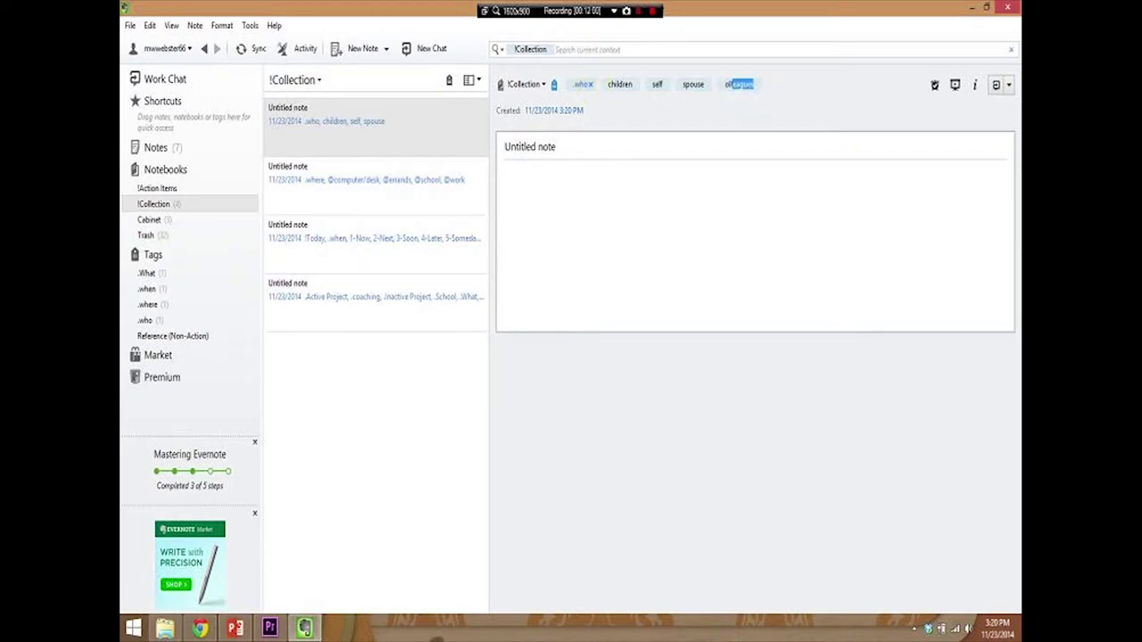
key("Return")
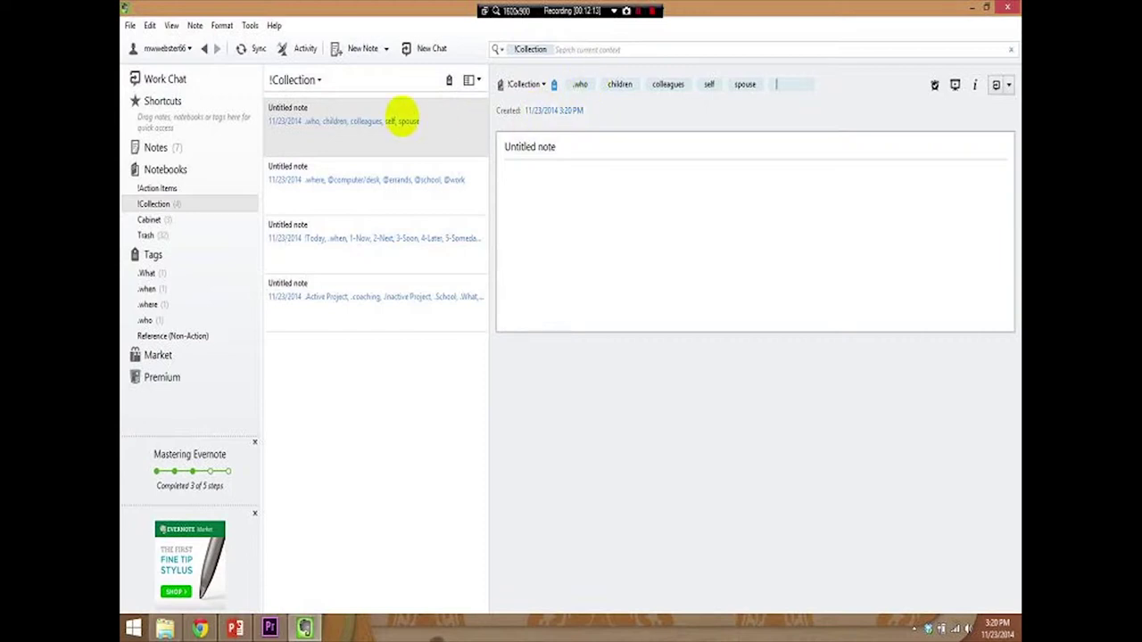
Delete all four untitled tag-setup notes from the !Collection notebook
left_click(402, 120)
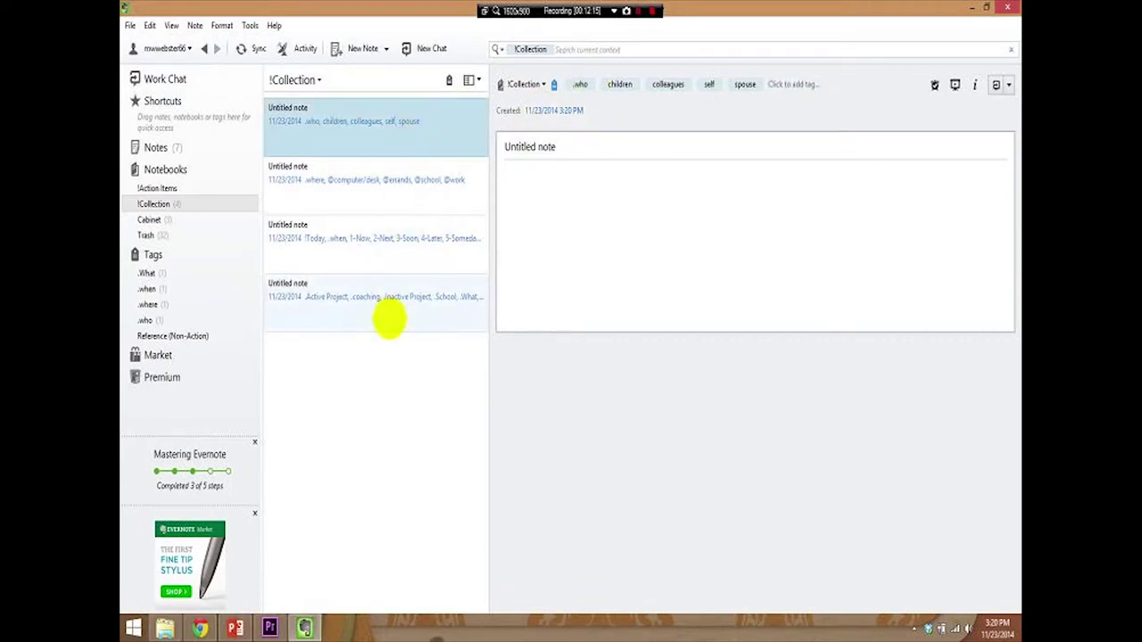
left_click(390, 318, "shift")
right_click(412, 134)
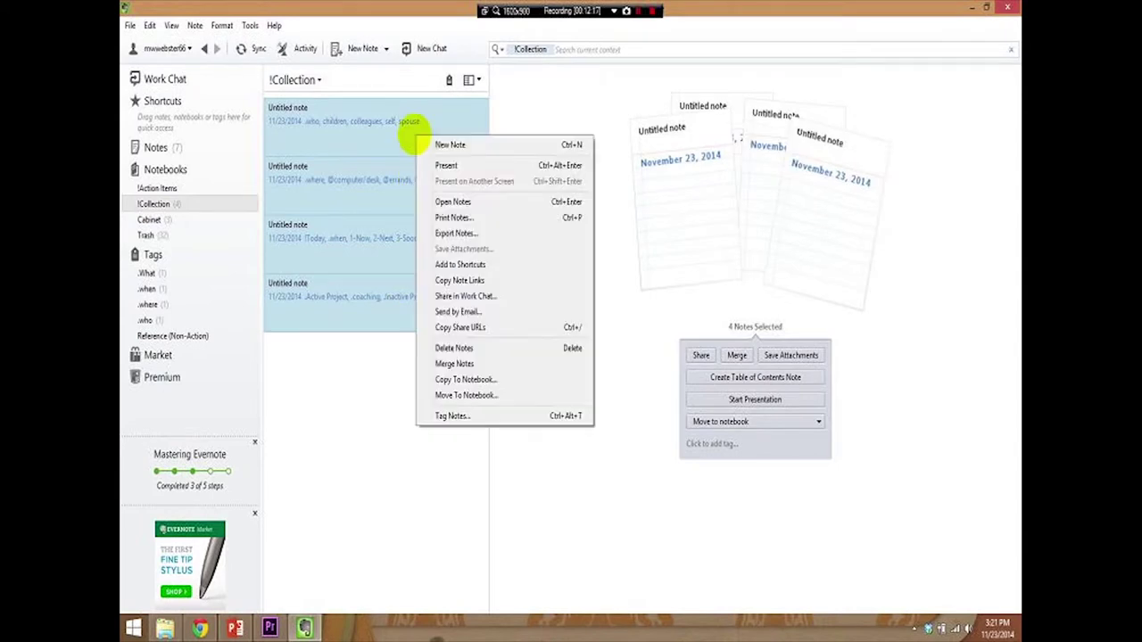
left_click(454, 347)
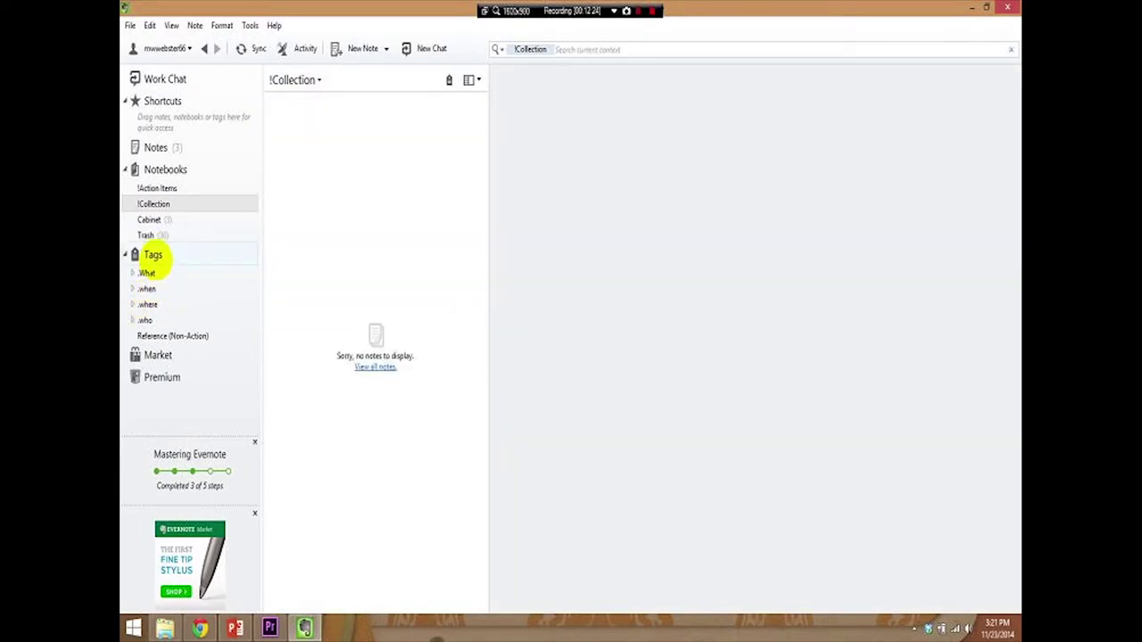
right_click(153, 256)
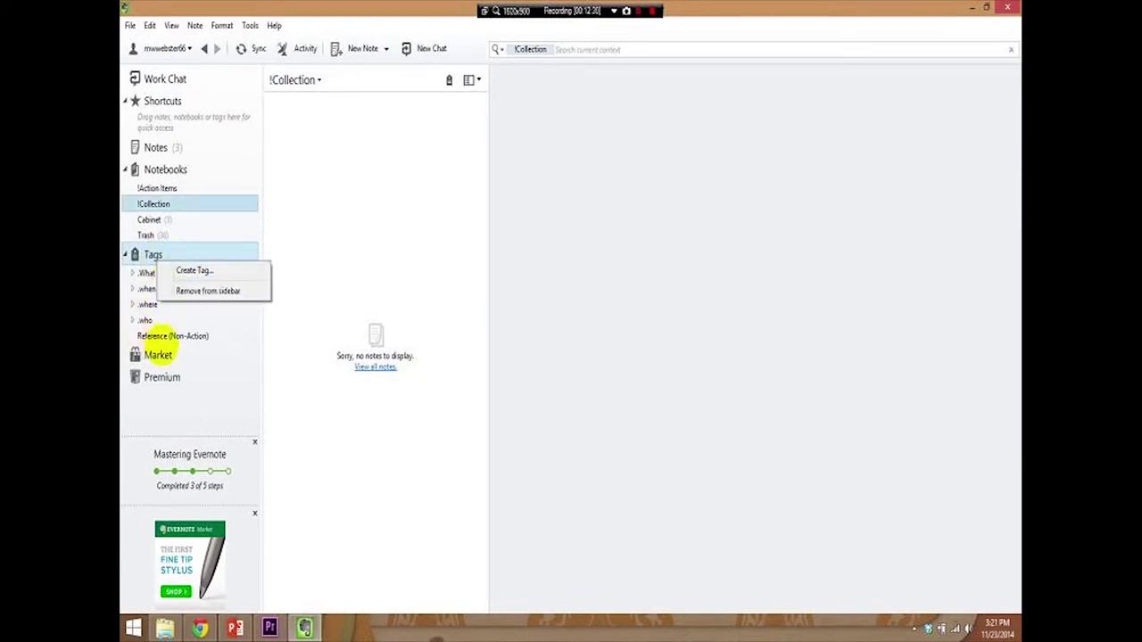
left_click(234, 349)
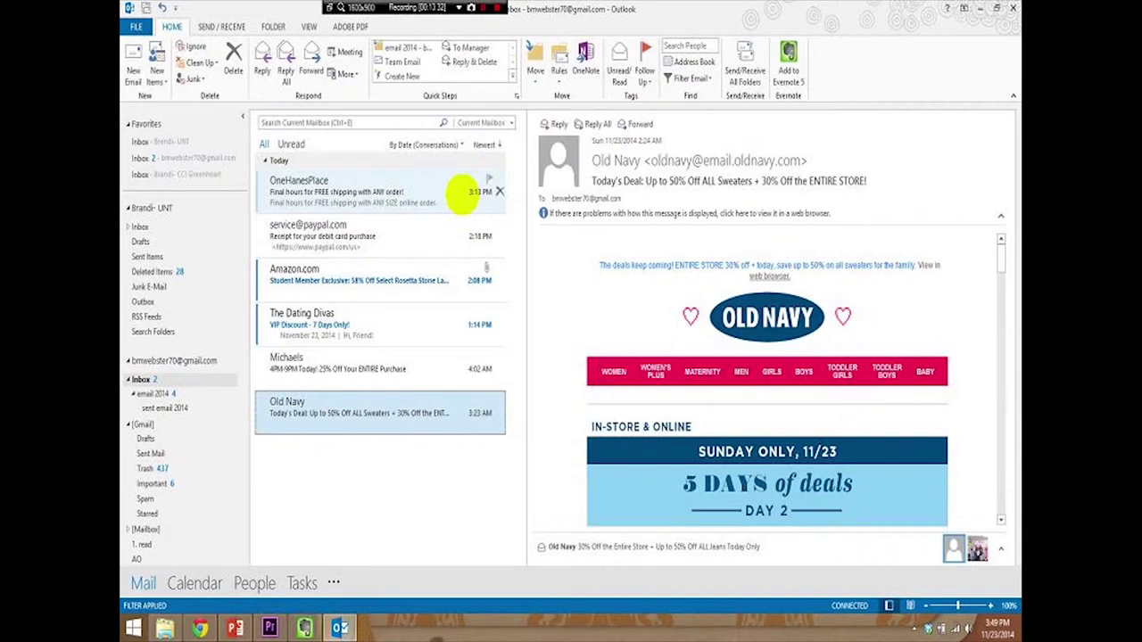
left_click(448, 184, "shift")
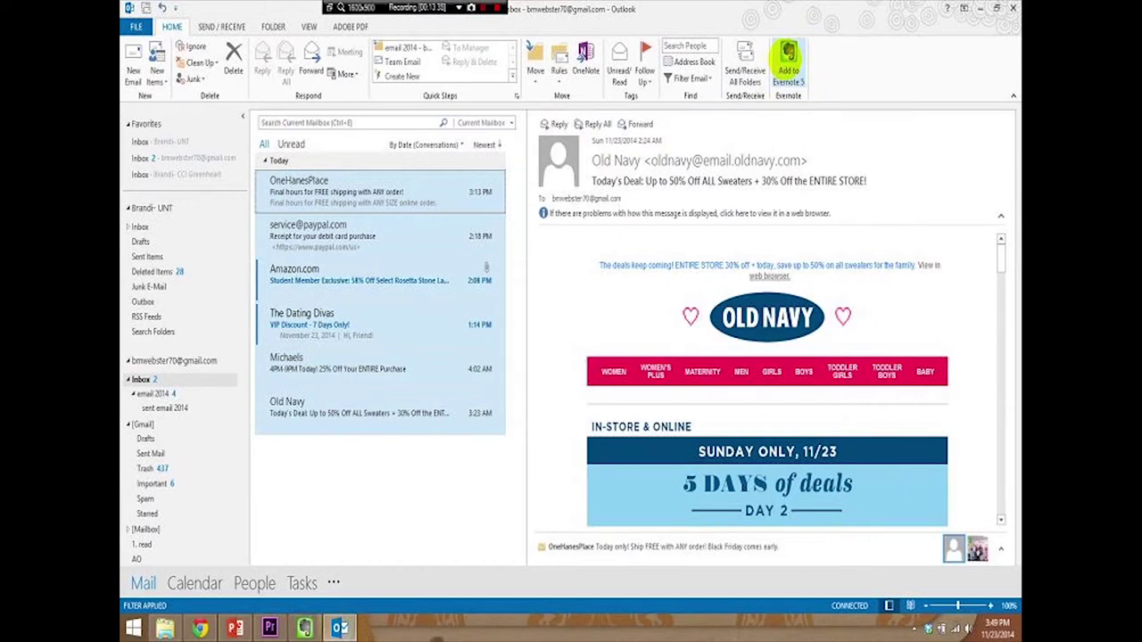
left_click(787, 60)
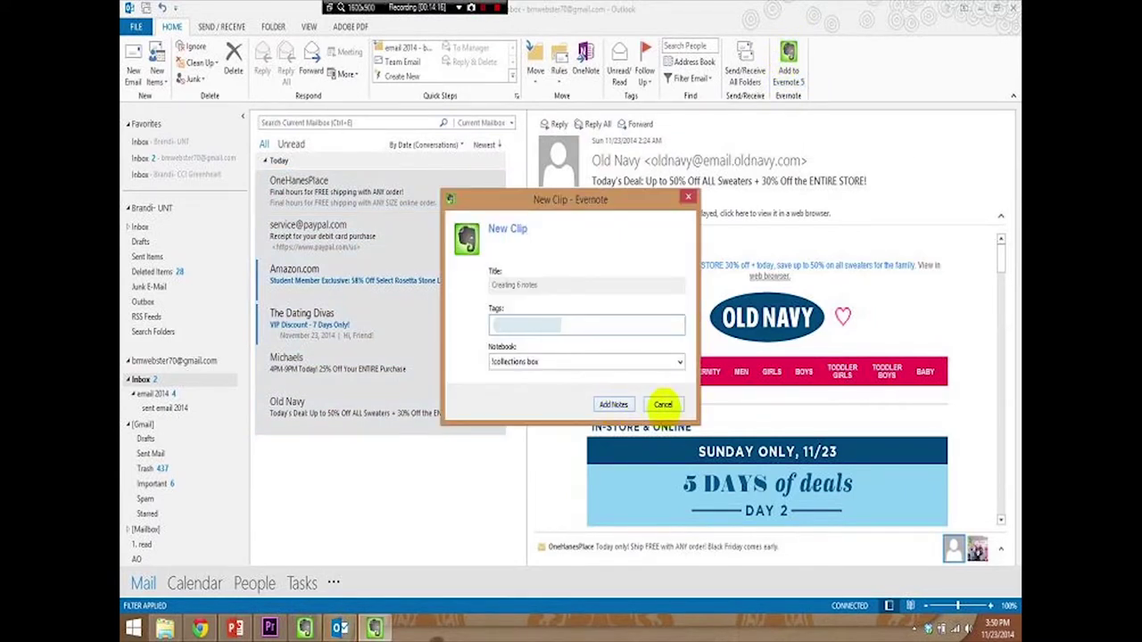
left_click(663, 404)
Clip the Old Navy email from Outlook into Evernote's "!collections box" notebook, and delete the email from the inbox
left_click(416, 424)
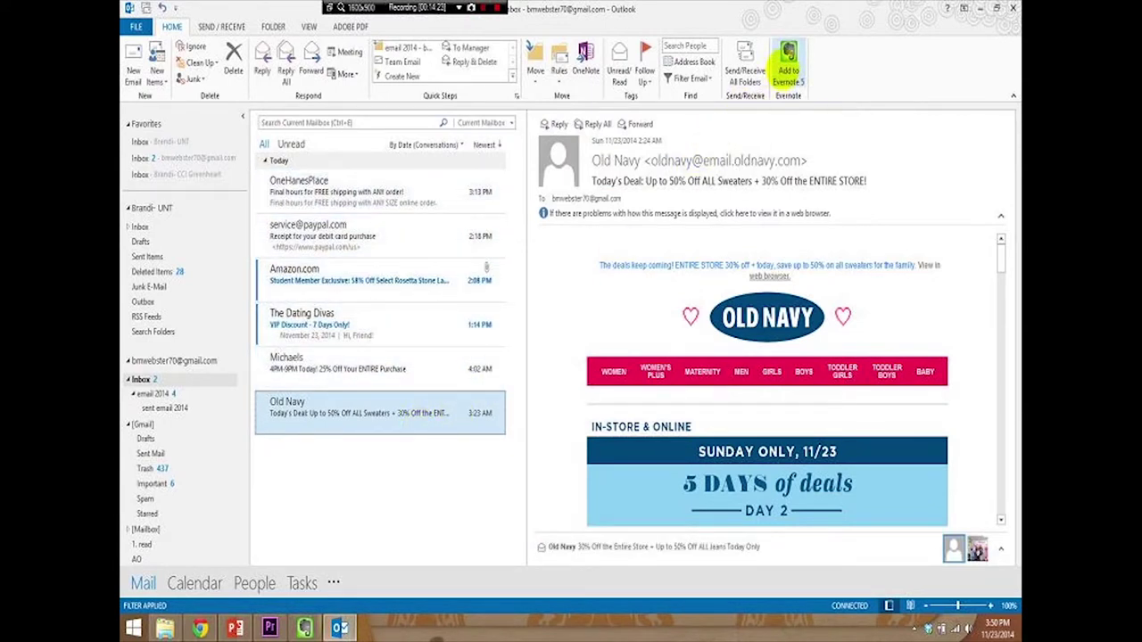
left_click(788, 55)
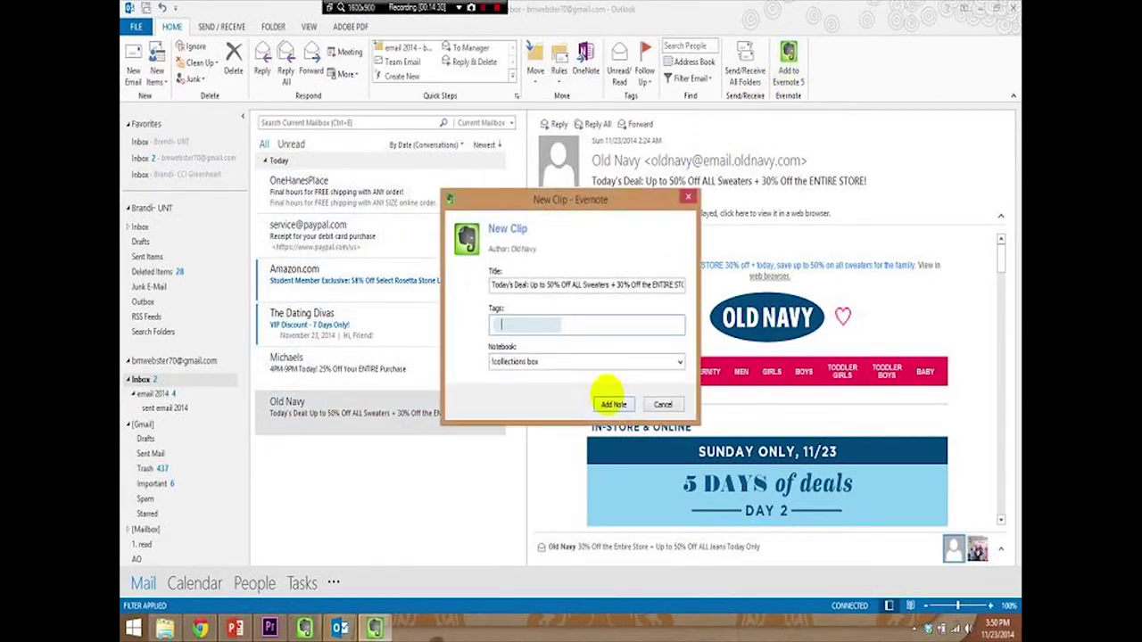
left_click(606, 404)
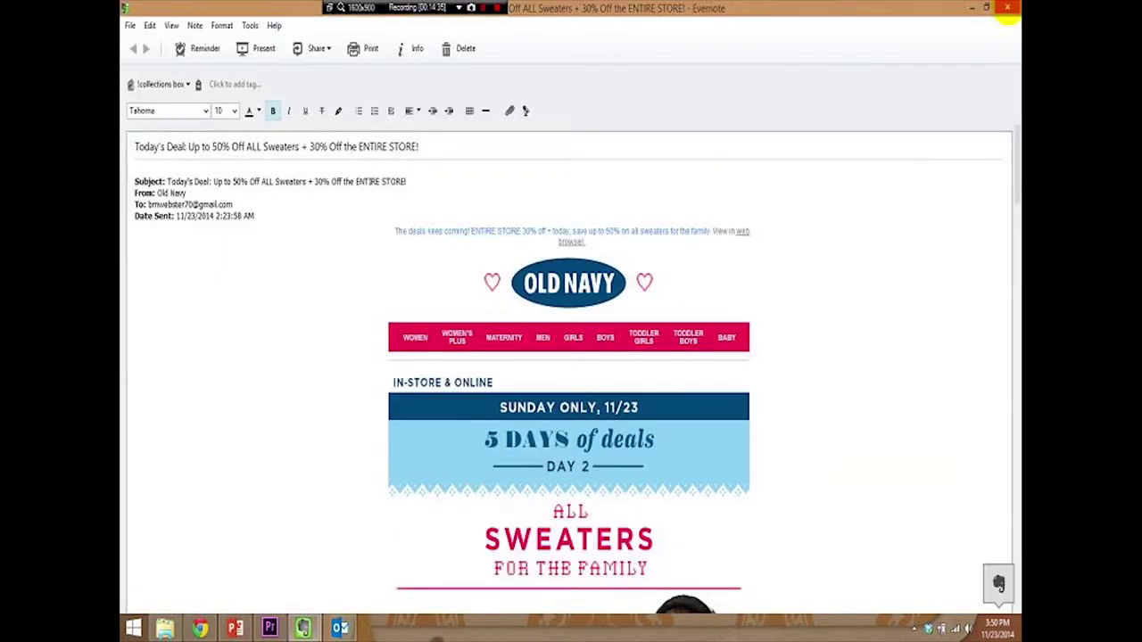
left_click(1007, 7)
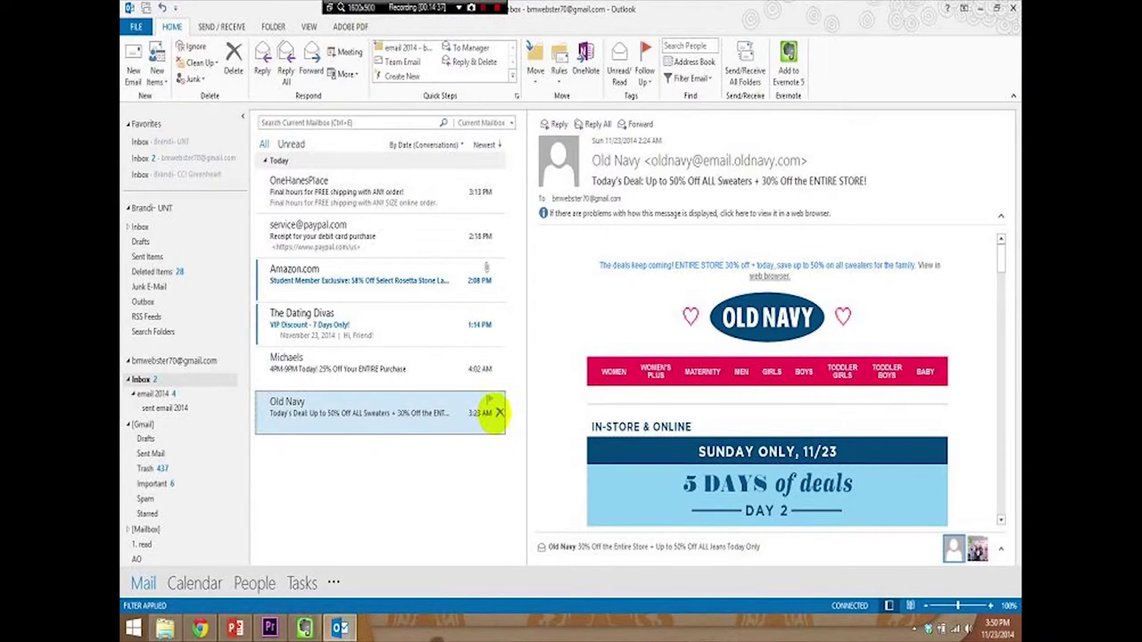
left_click(499, 412)
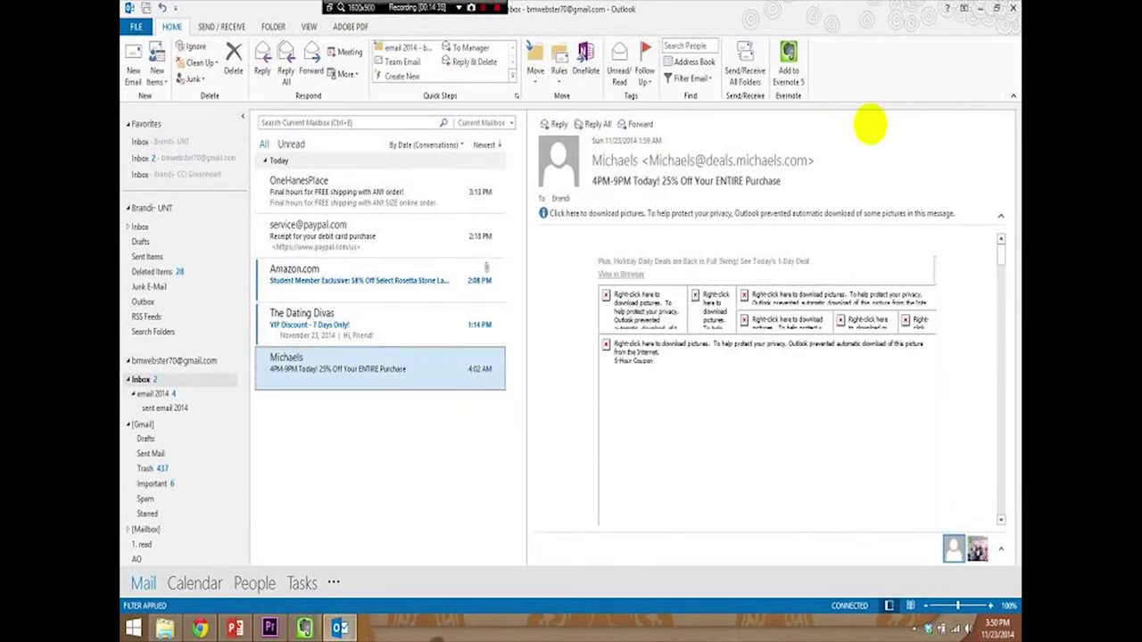
Switch to Gmail in Chrome and move the OneHanesPlace, Amazon.com and The Dating Divas promotions to the trash
mouse_move(1014, 7)
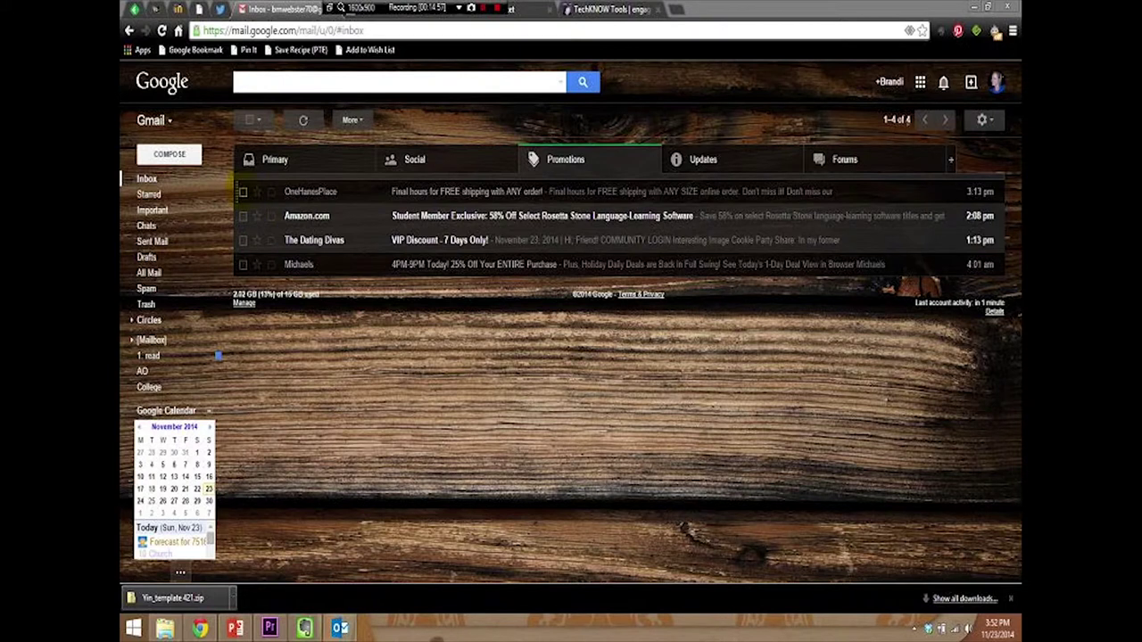
left_click(242, 190)
left_click(242, 215)
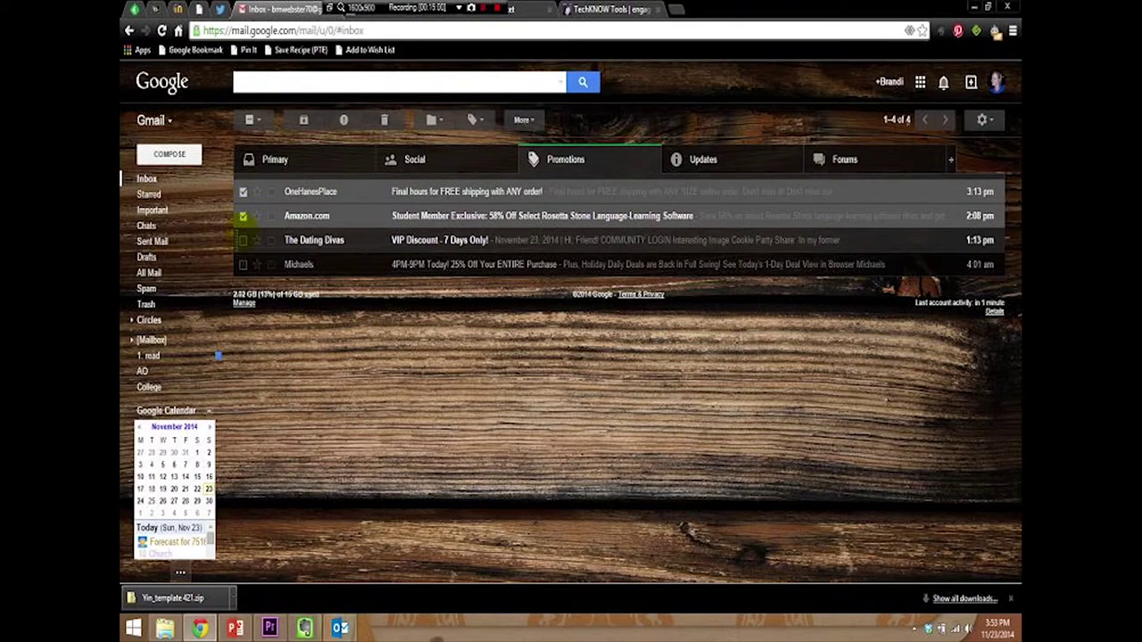
left_click(242, 239)
left_click(383, 120)
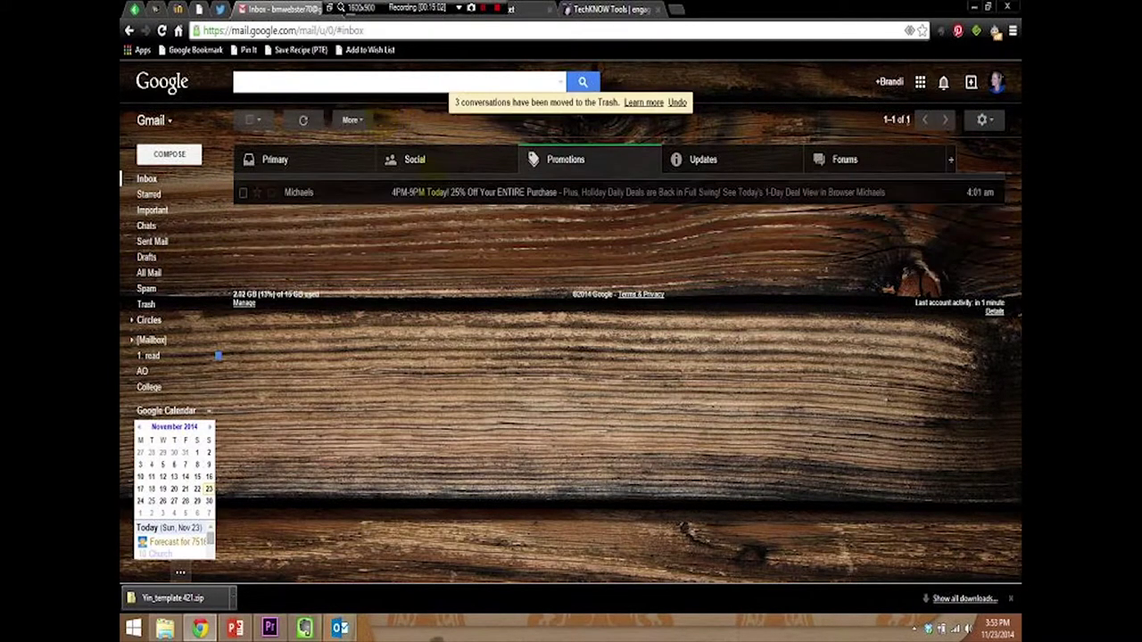
Clip the Michaels 25% off email from Gmail into Evernote's "!collections box" notebook, and move the email to the trash
left_click(436, 192)
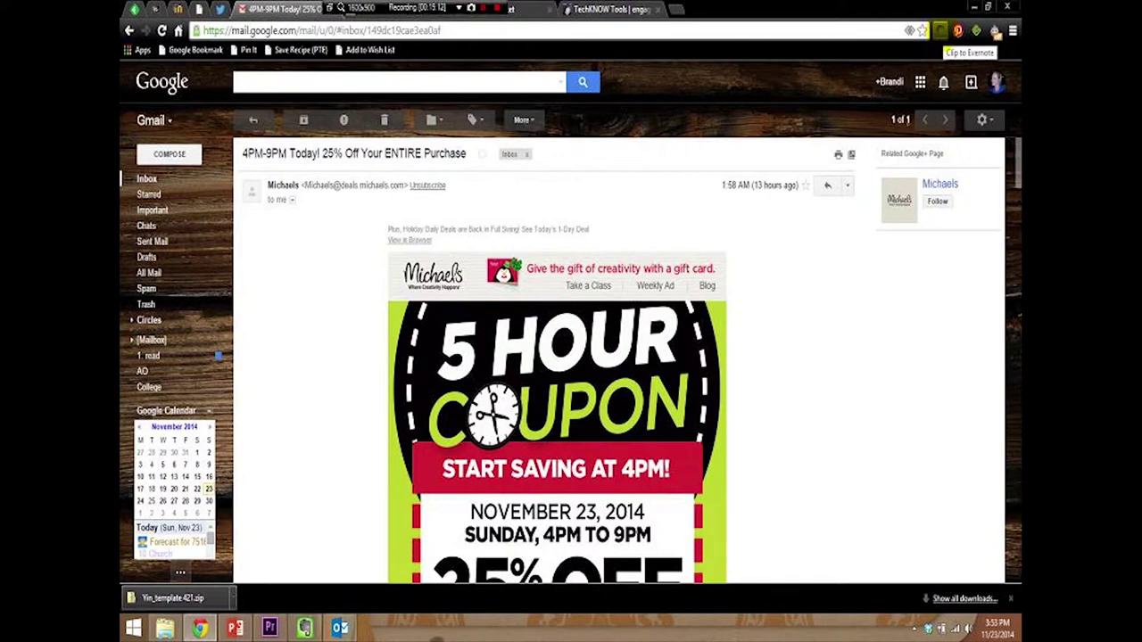
left_click(995, 32)
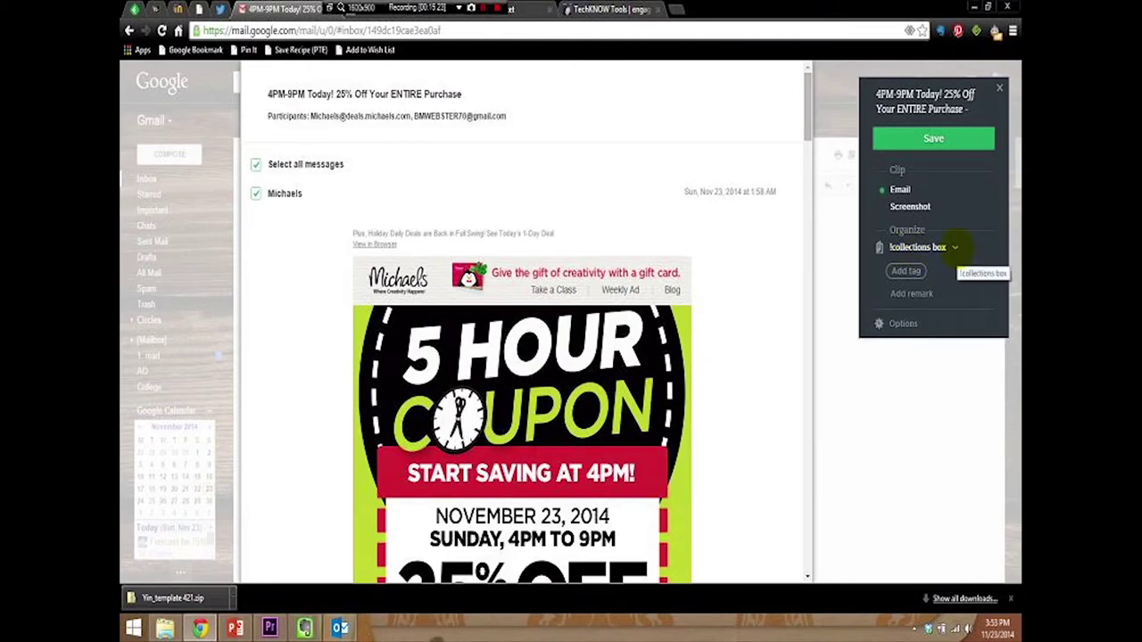
left_click(962, 141)
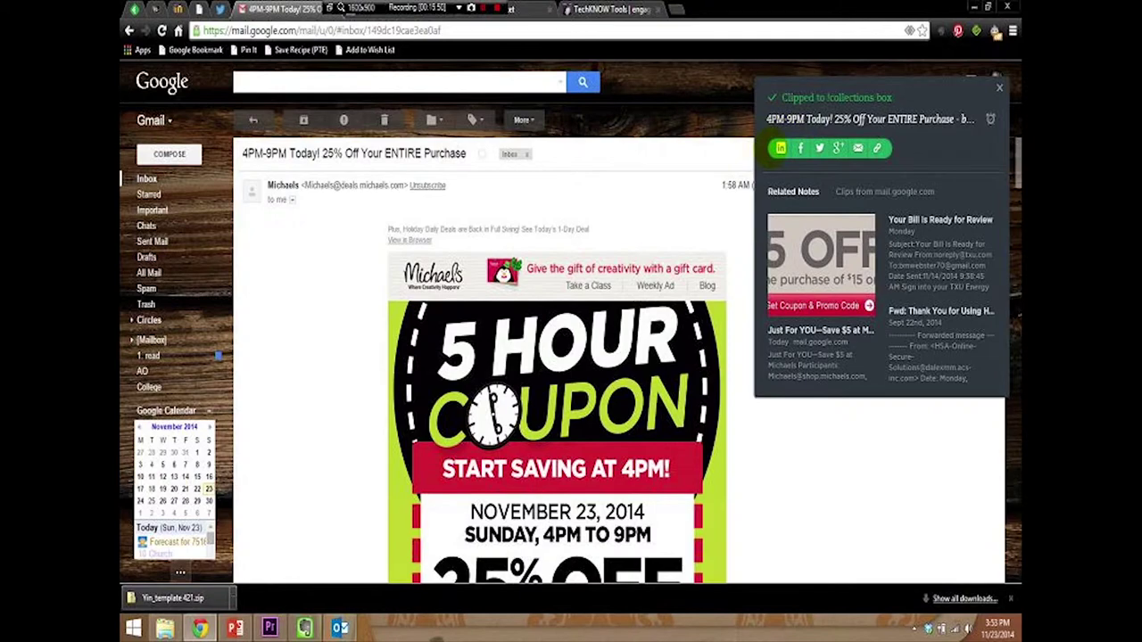
left_click(384, 120)
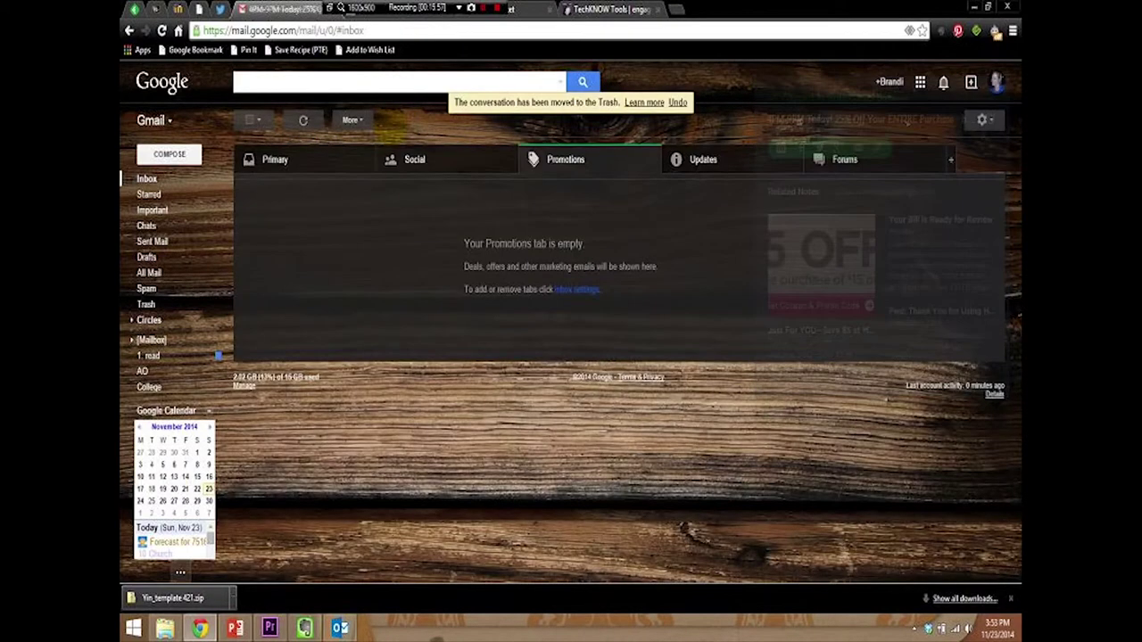
Clip the PayPal debit card receipt from Gmail's Primary inbox into Evernote, and move the email to the trash
left_click(275, 159)
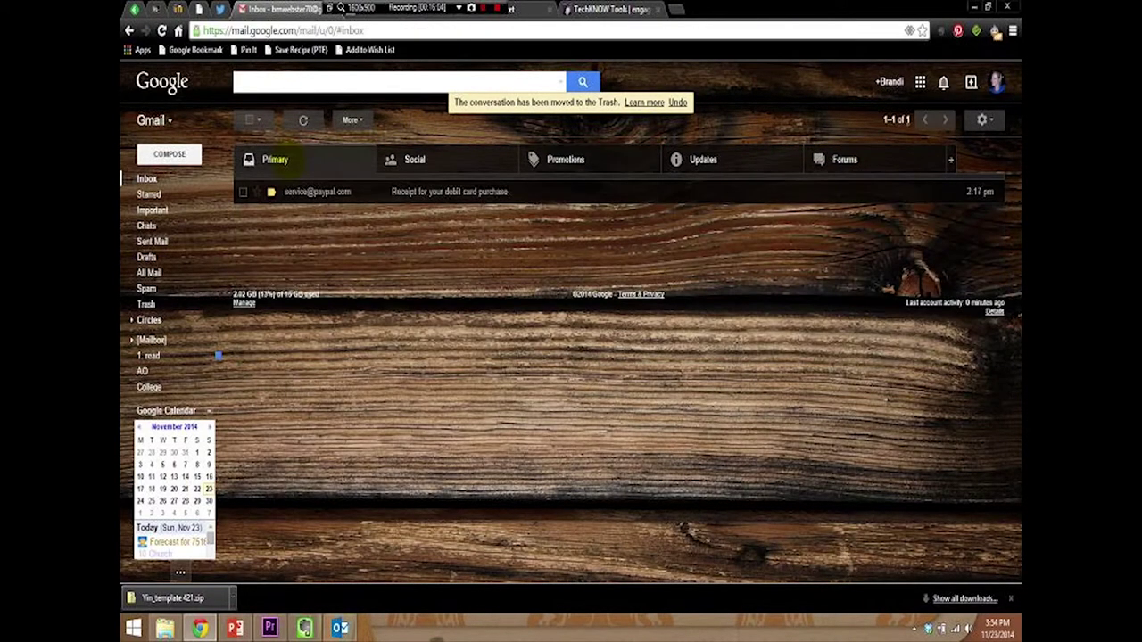
left_click(437, 191)
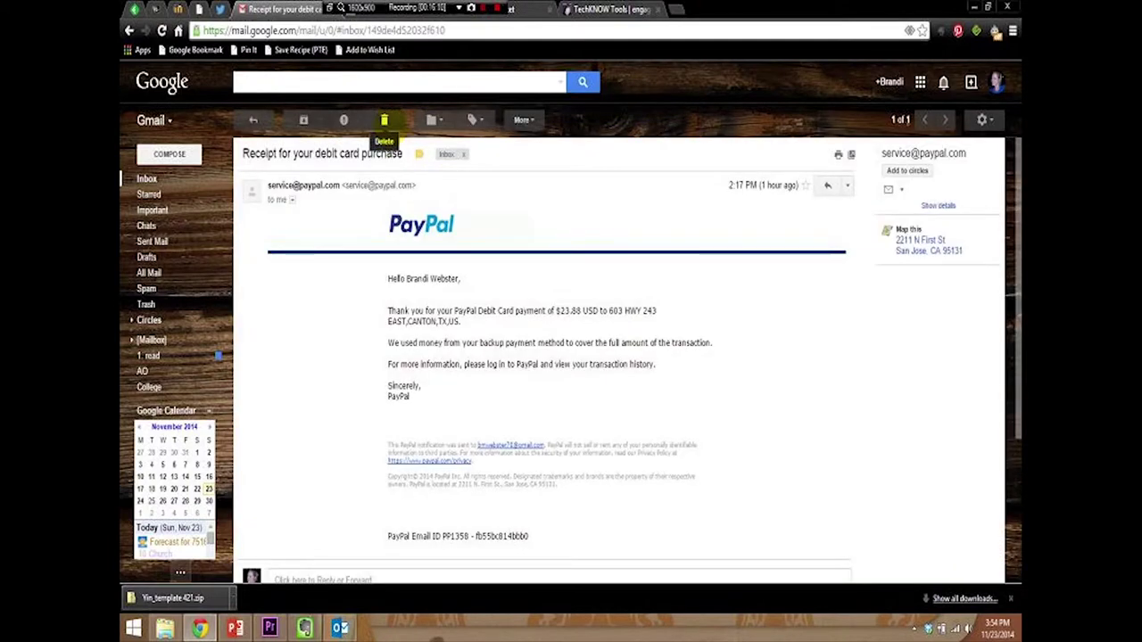
left_click(940, 31)
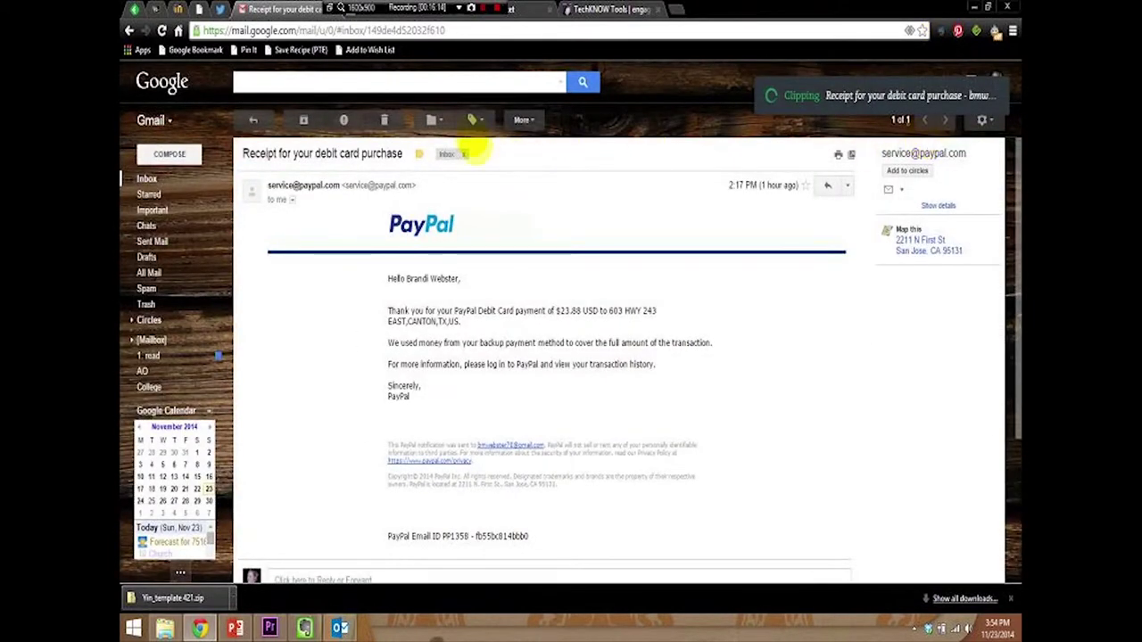
left_click(383, 120)
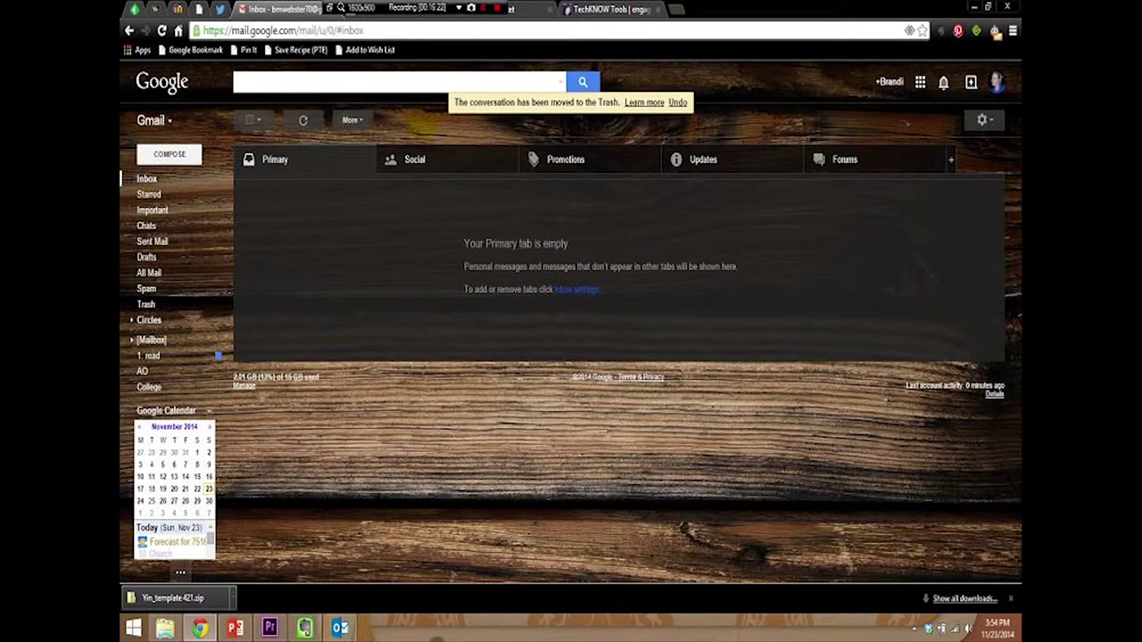
key("alt+Tab")
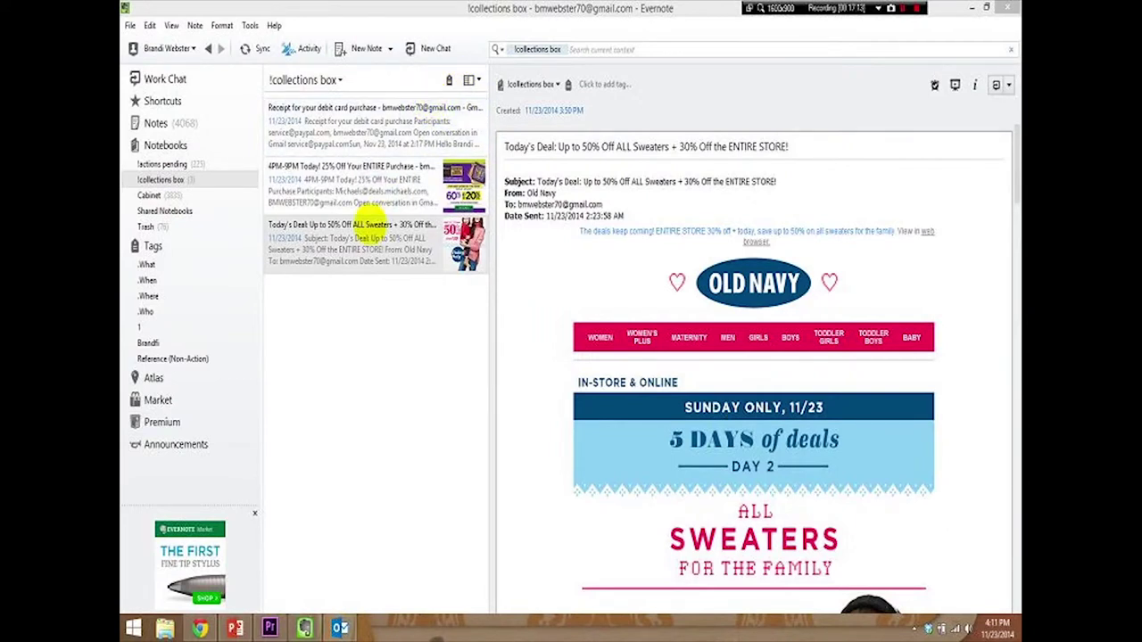
left_click(374, 189, "ctrl")
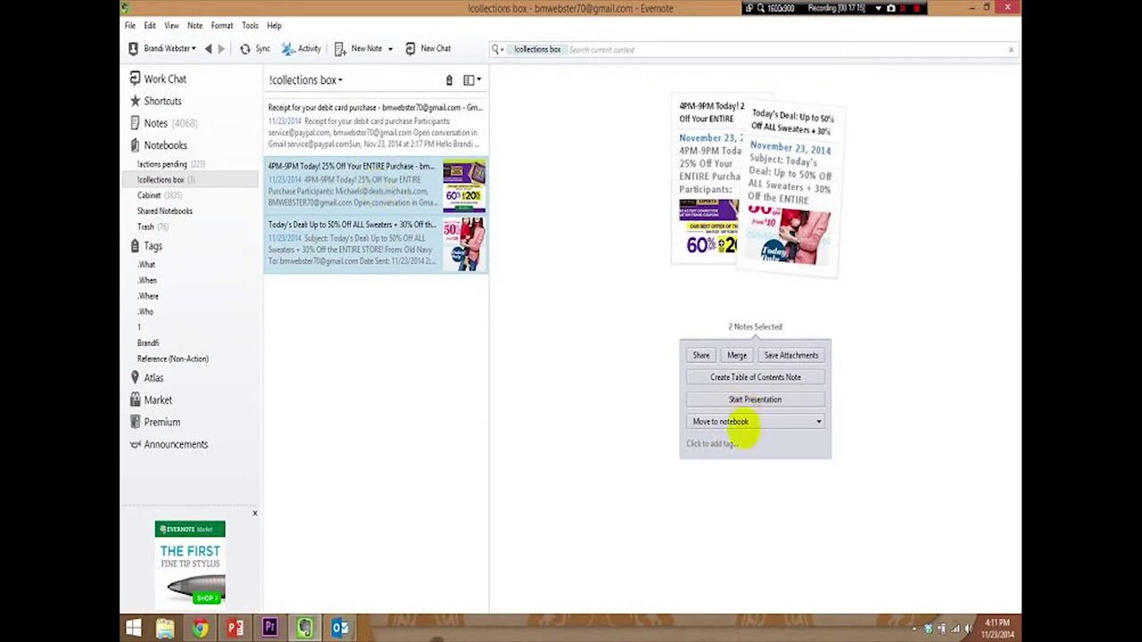
left_click(721, 443)
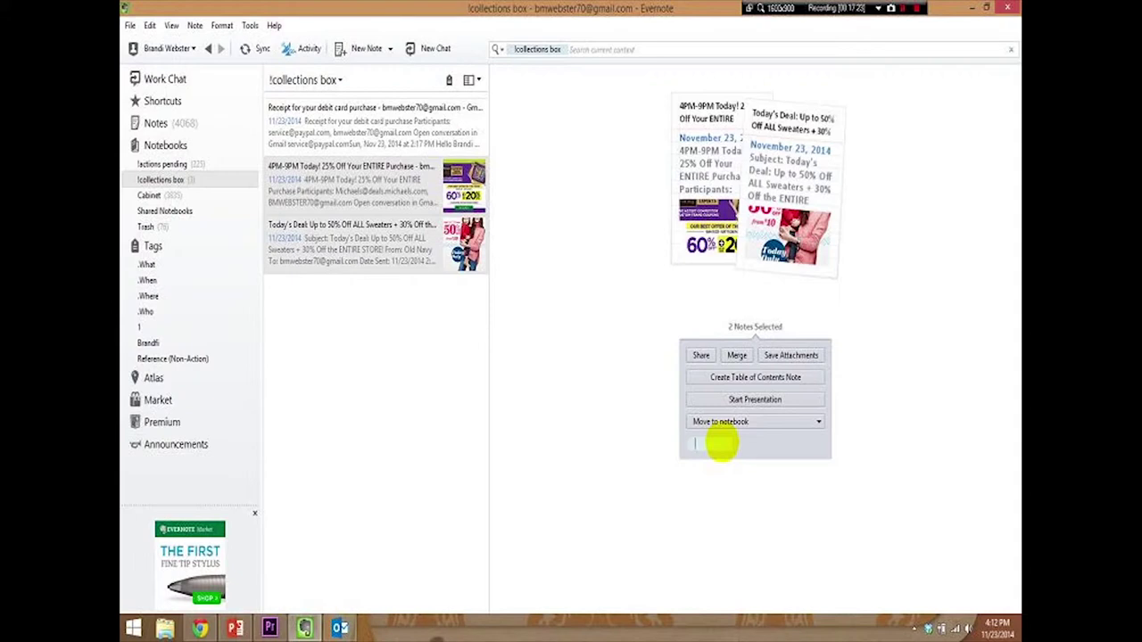
type("1")
key("Down")
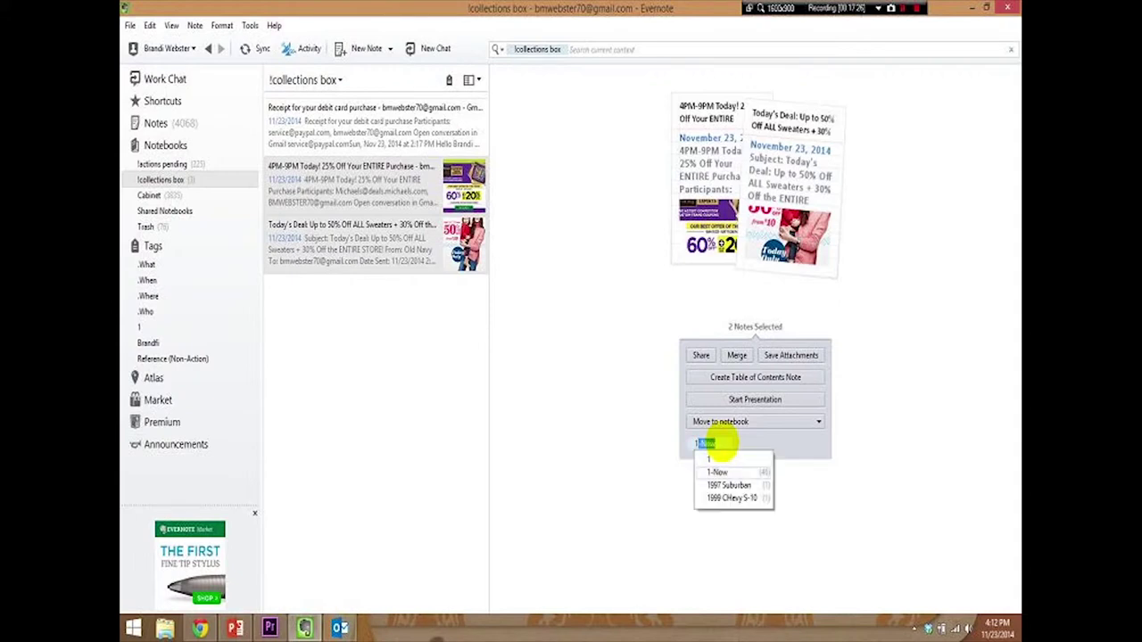
key("Return")
key("Return")
Add the account owner's first-name tag and ".Active Project" to both coupon notes, and move them to the "!actions pending" notebook
key("ctrl+alt+t")
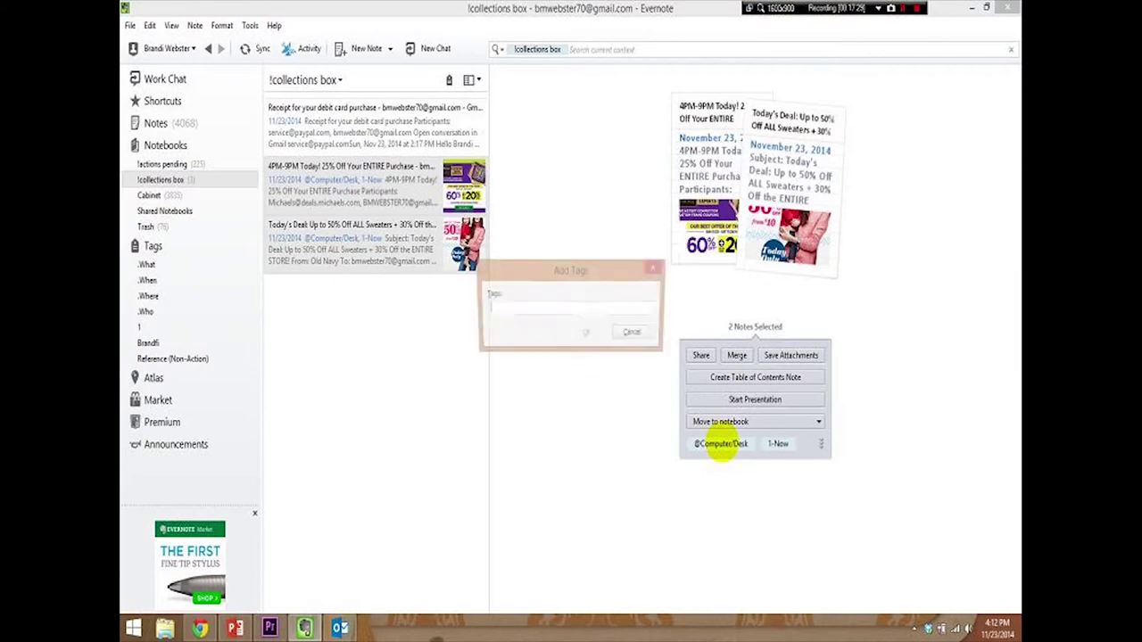
type("Brandi")
key("Return")
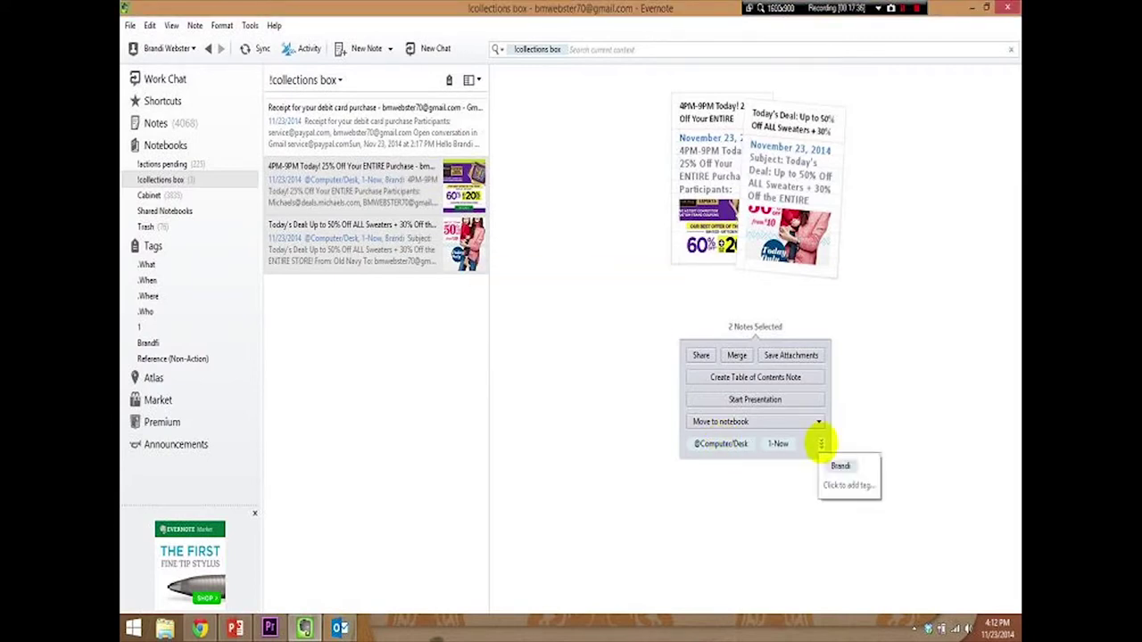
key("ctrl+alt+t")
type("acti")
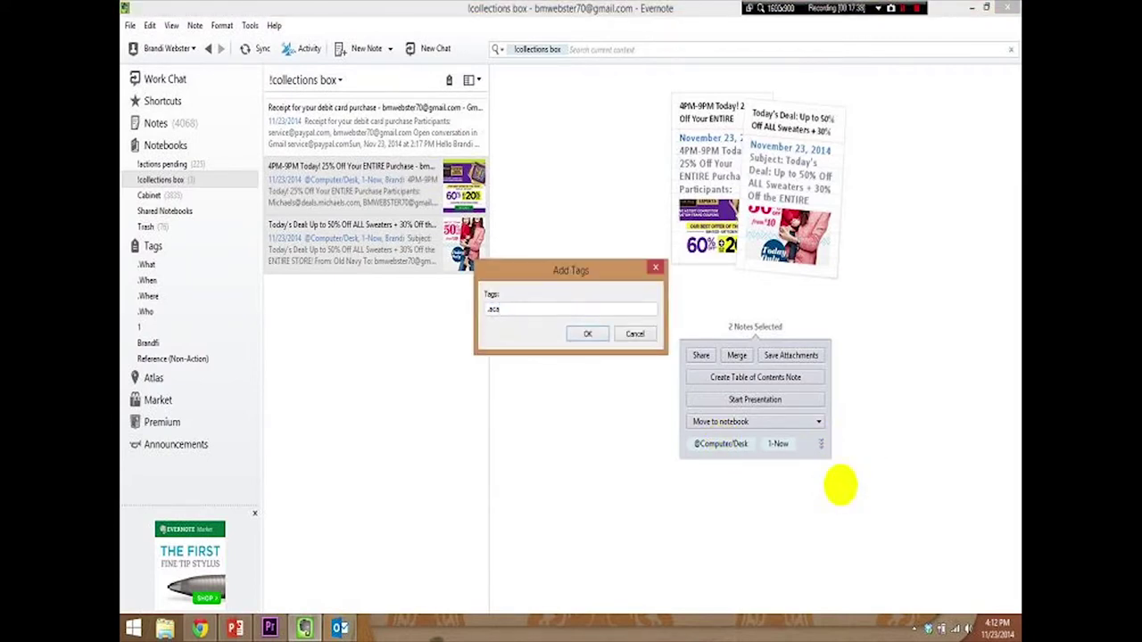
key("Return")
left_click(721, 421)
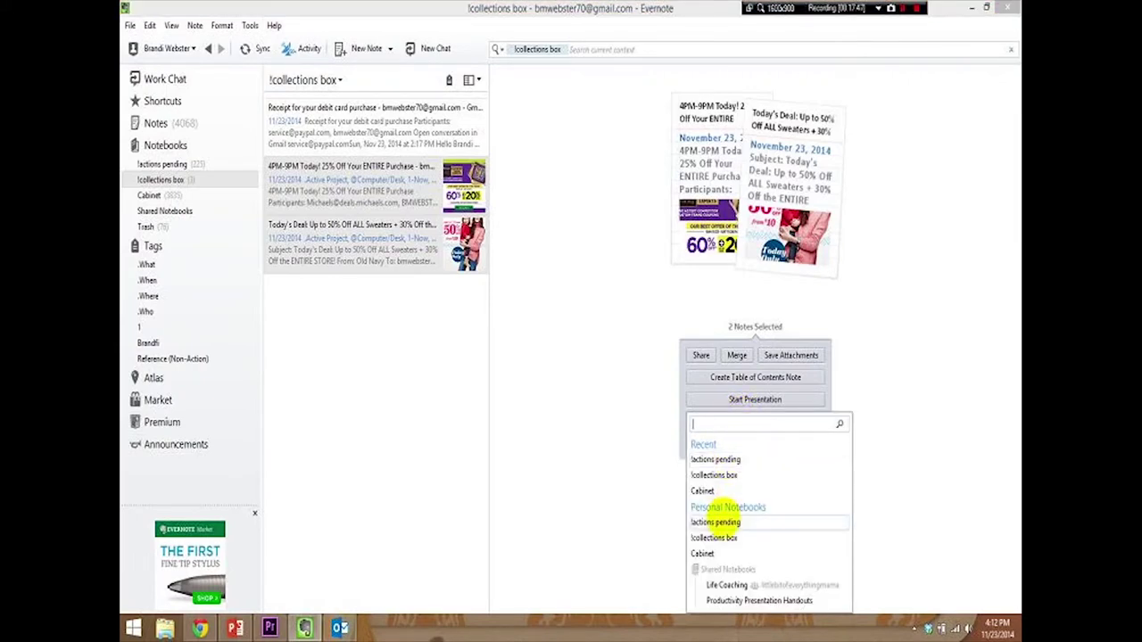
left_click(718, 522)
left_click(595, 83)
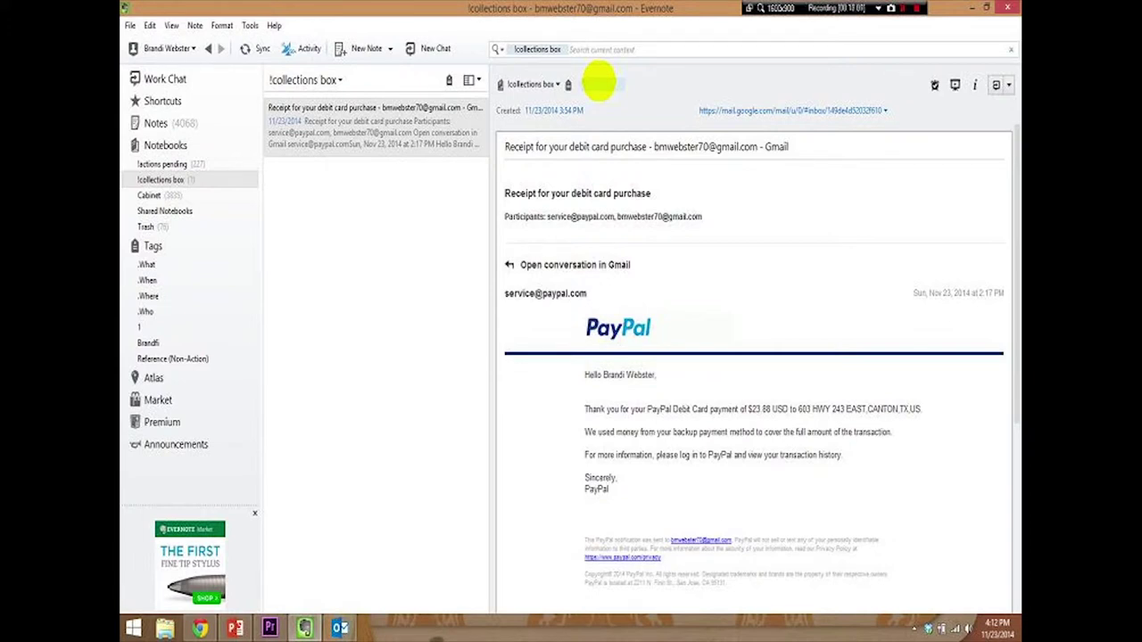
type("2")
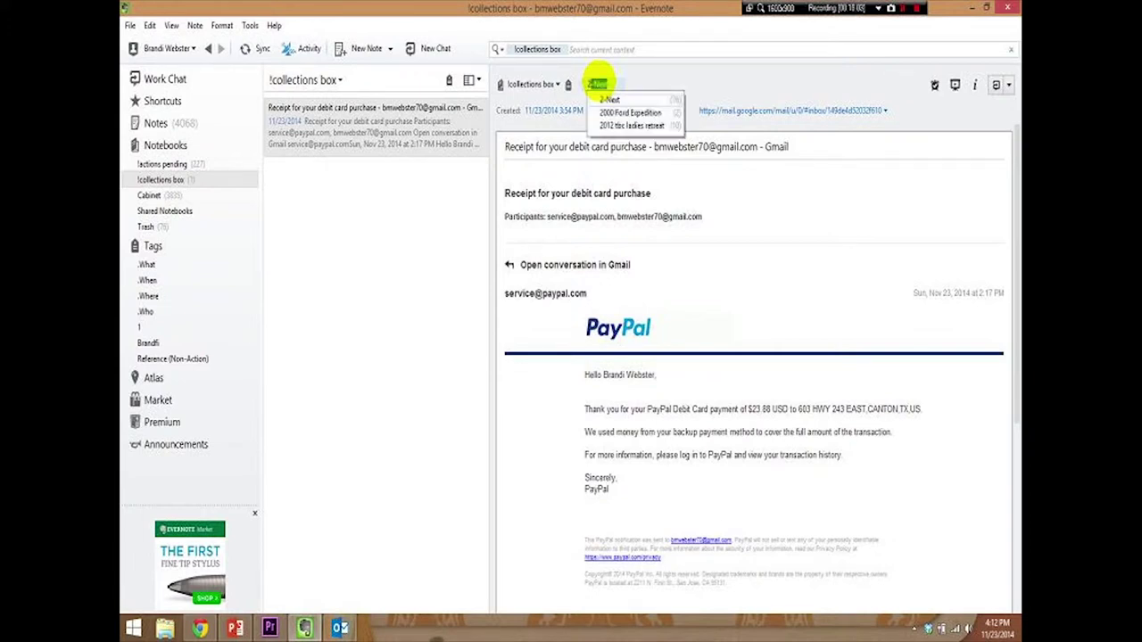
key("Return")
type("@Computer/Desk")
key("Return")
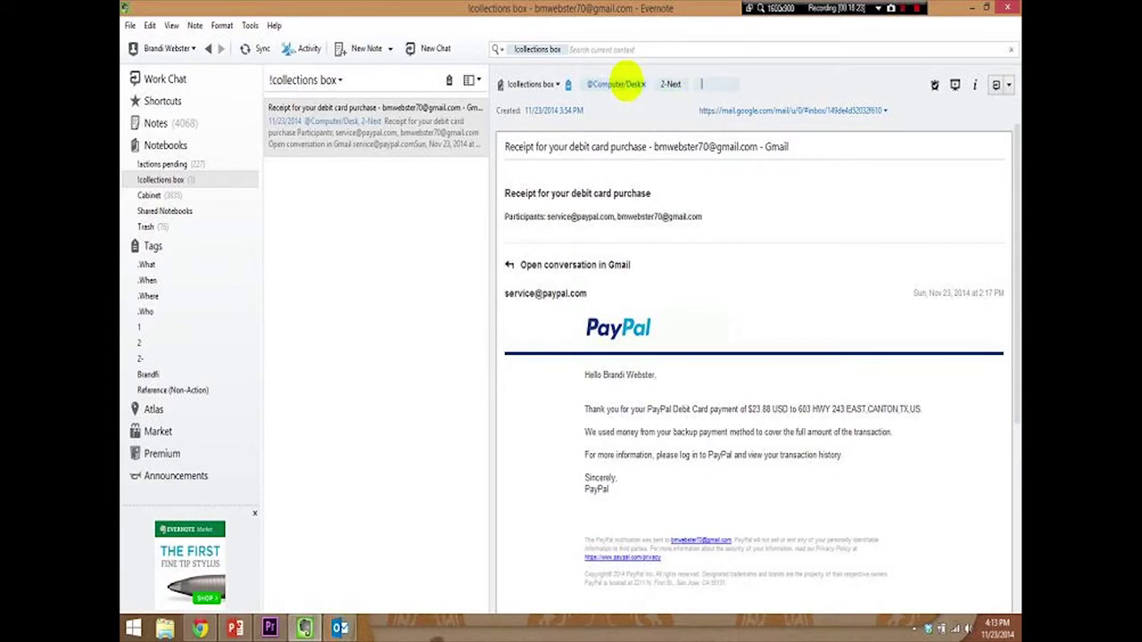
type("ac")
key("Return")
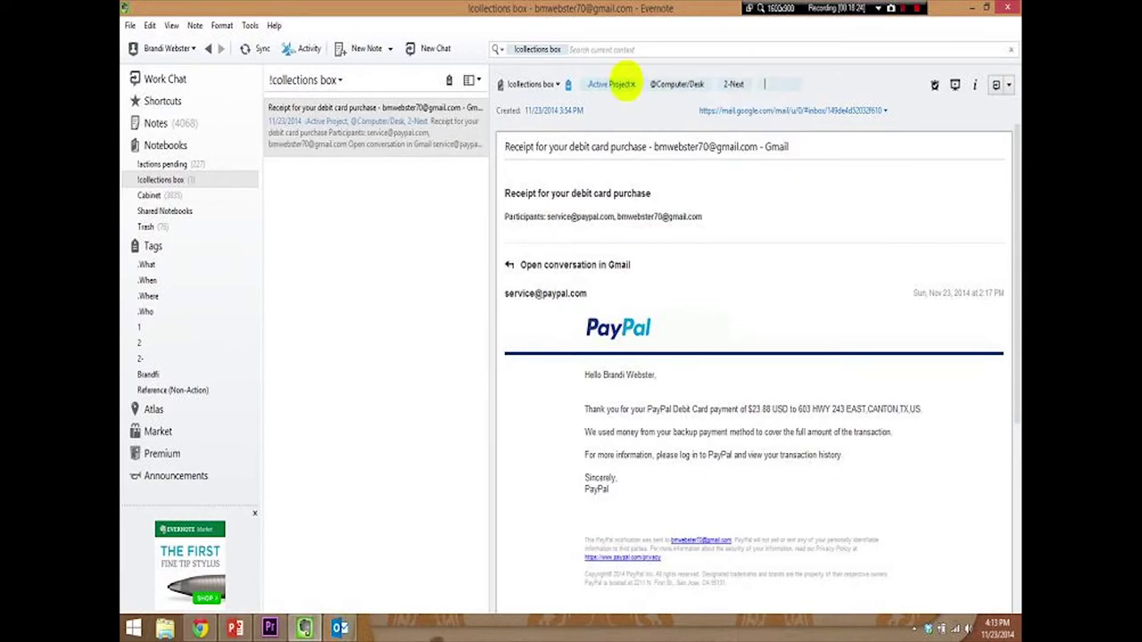
type("br")
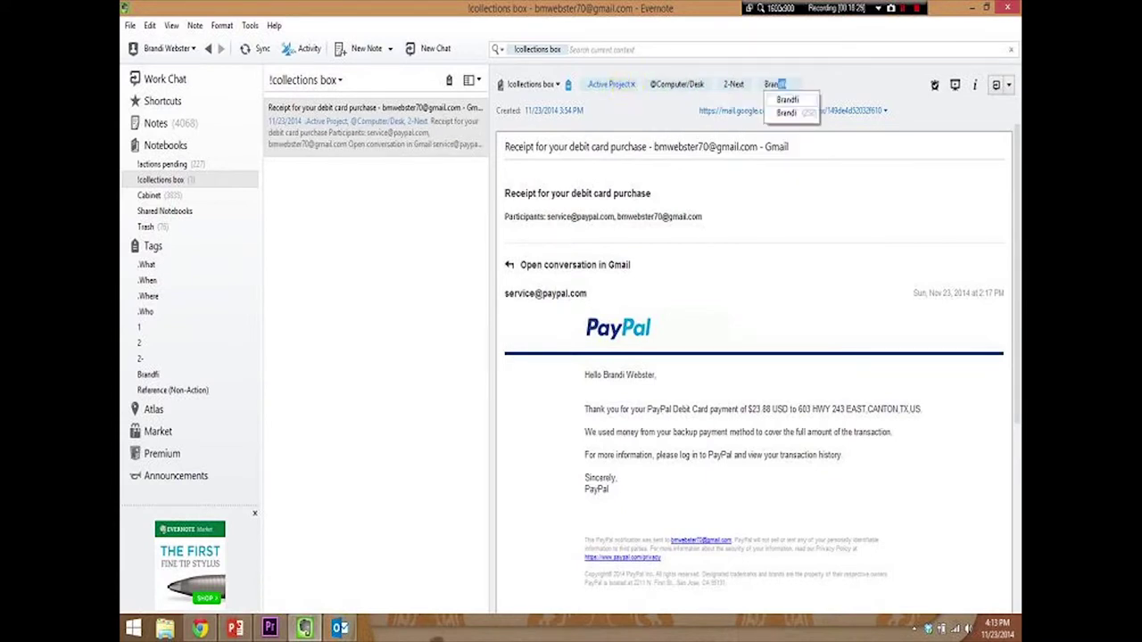
key("Return")
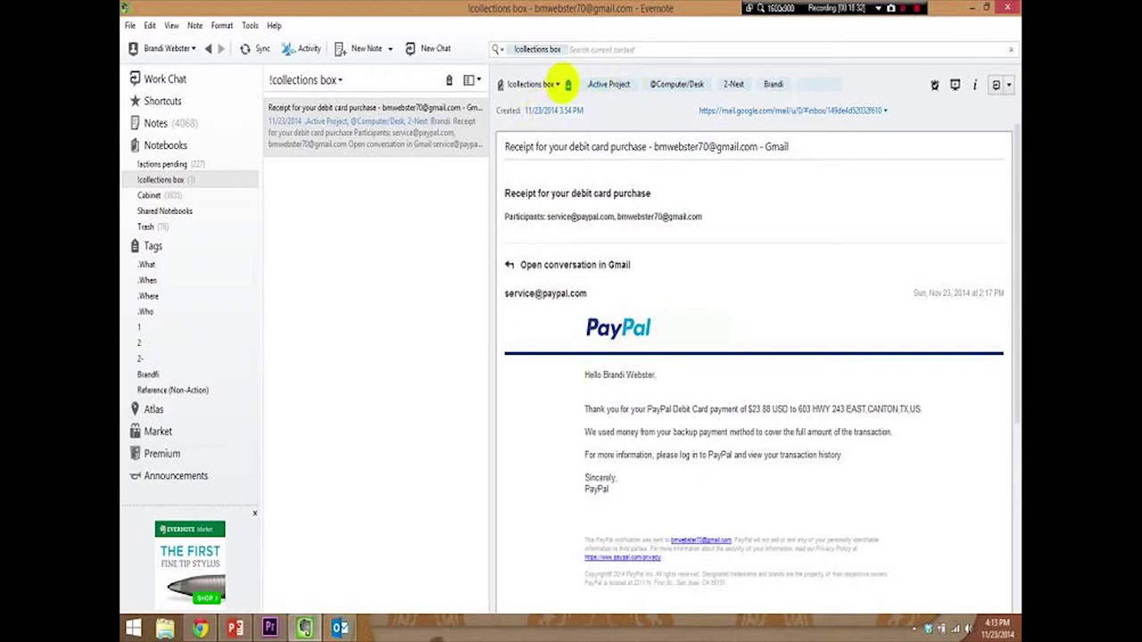
left_click(552, 85)
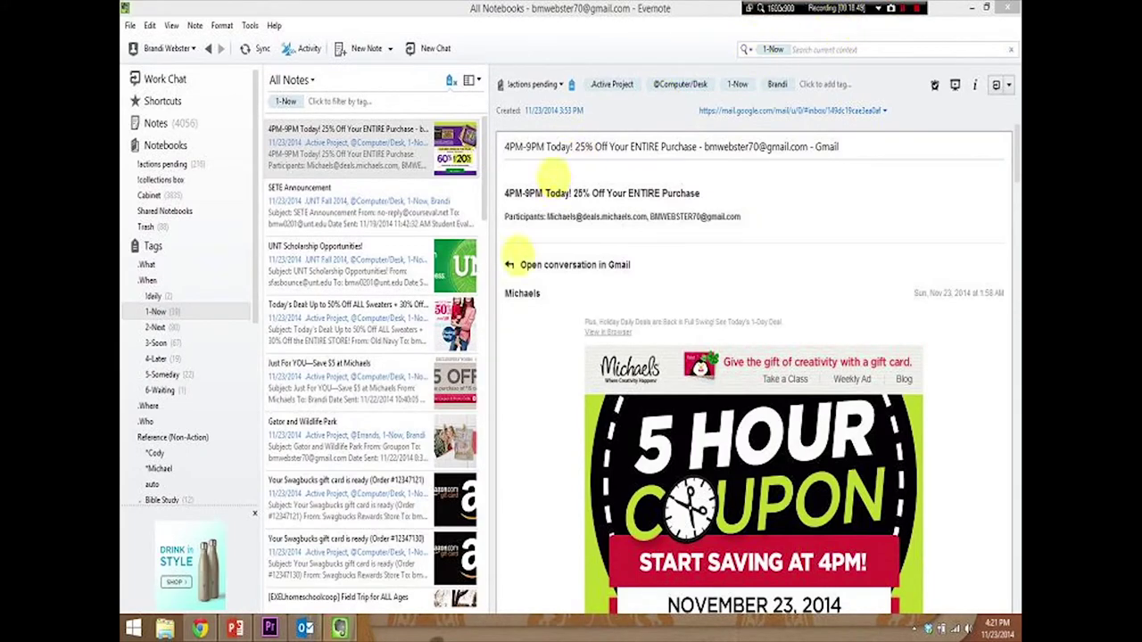
Merge the two Swagbucks gift card notes tagged "1-Now" into one note
left_click(415, 512)
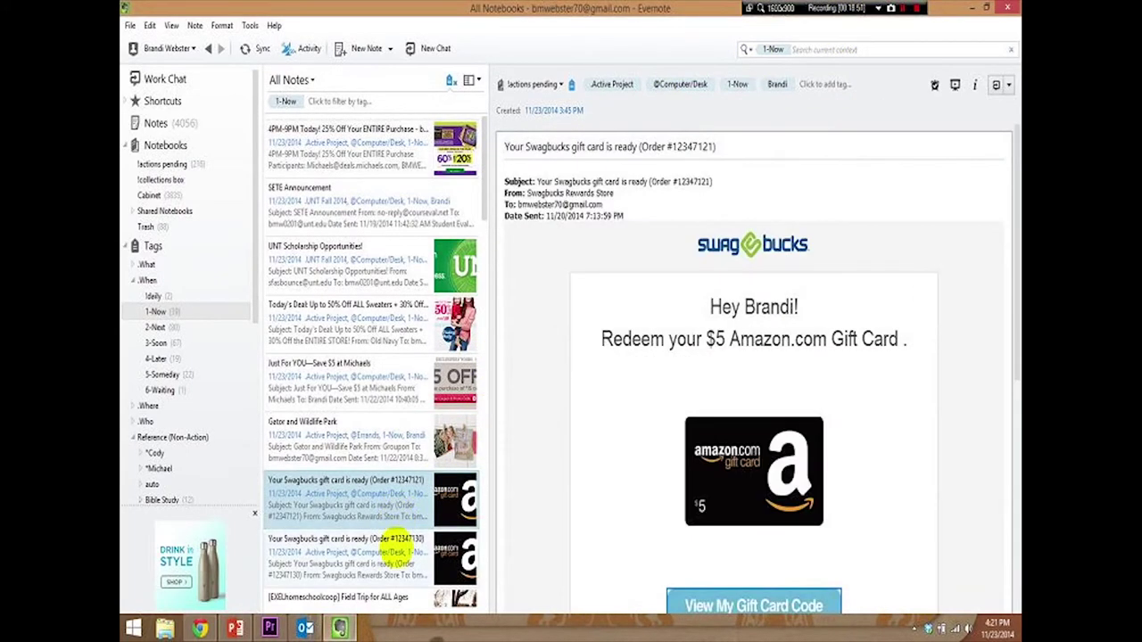
left_click(414, 540, "ctrl")
left_click(737, 355)
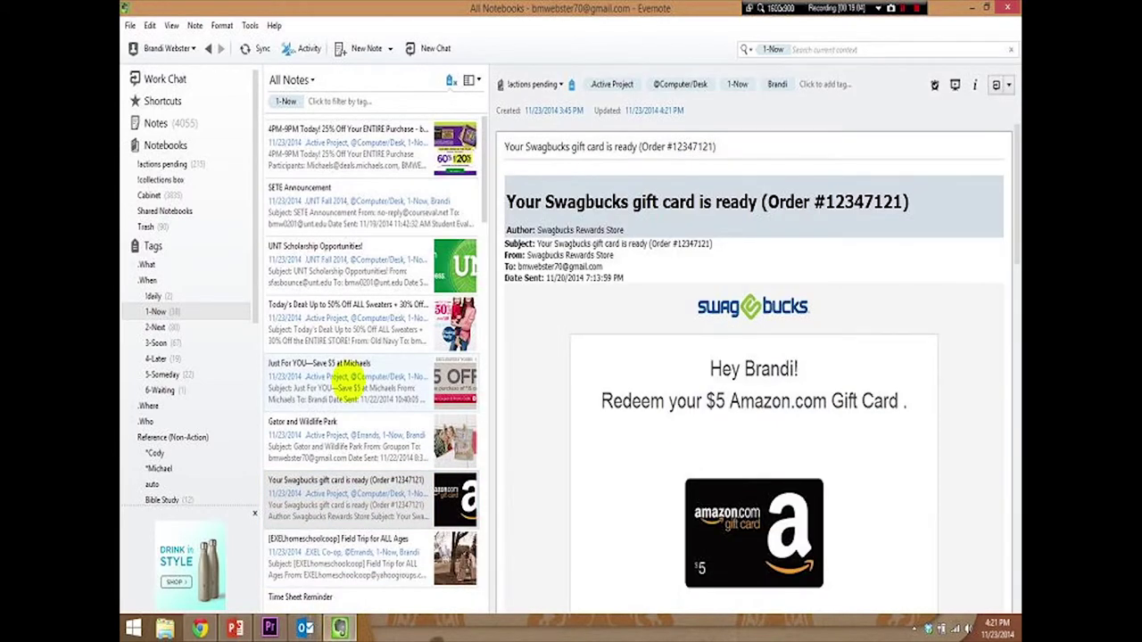
Merge the "Just For YOU—Save $5 at Michaels" note with the "4PM-9PM Today! 25% Off" Michaels coupon note
left_click(343, 381)
left_click(357, 134, "ctrl")
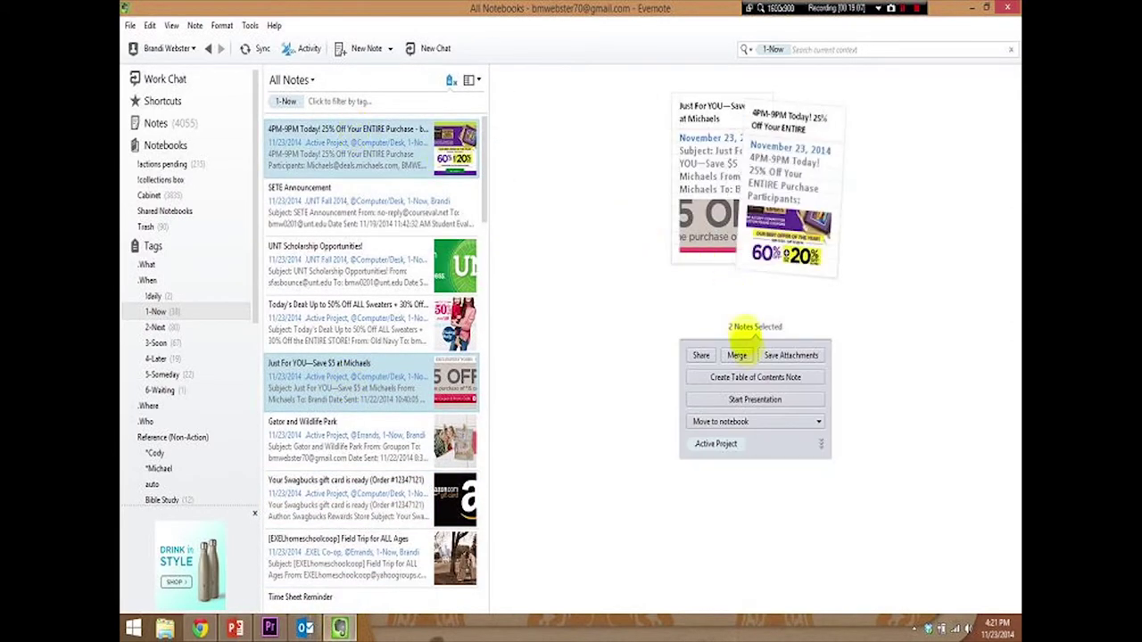
left_click(737, 355)
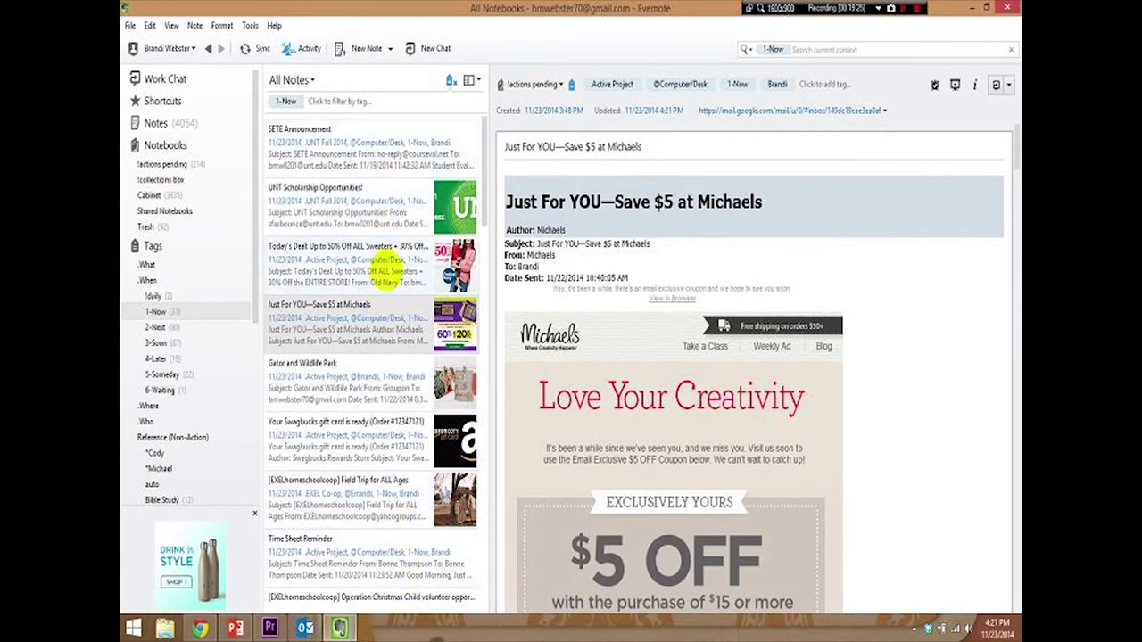
Review the notes tagged "6-Waiting" and "1-Now", and examine the "Daily review" checklist note
scroll(357, 285, "down", 1)
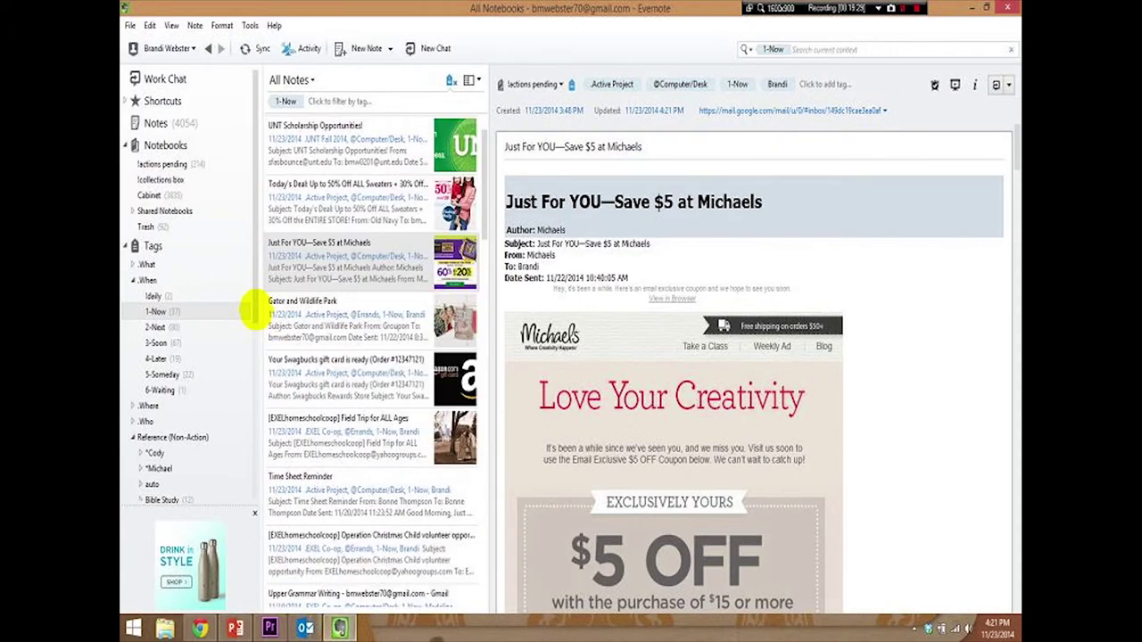
scroll(254, 312, "down", 1)
left_click(162, 365, "ctrl")
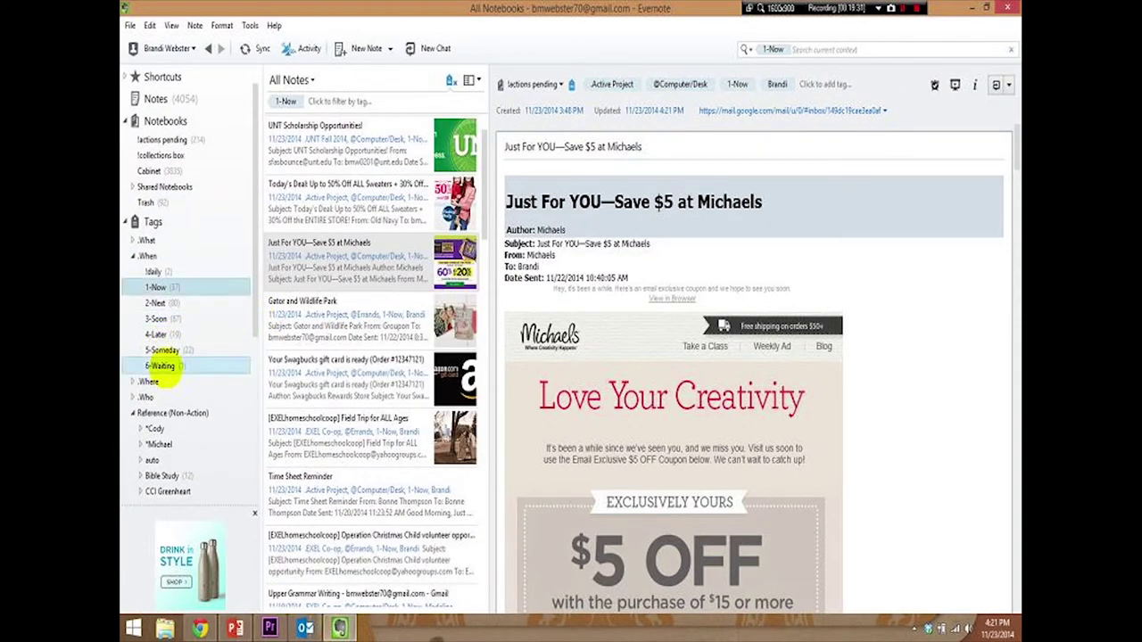
left_click(163, 366)
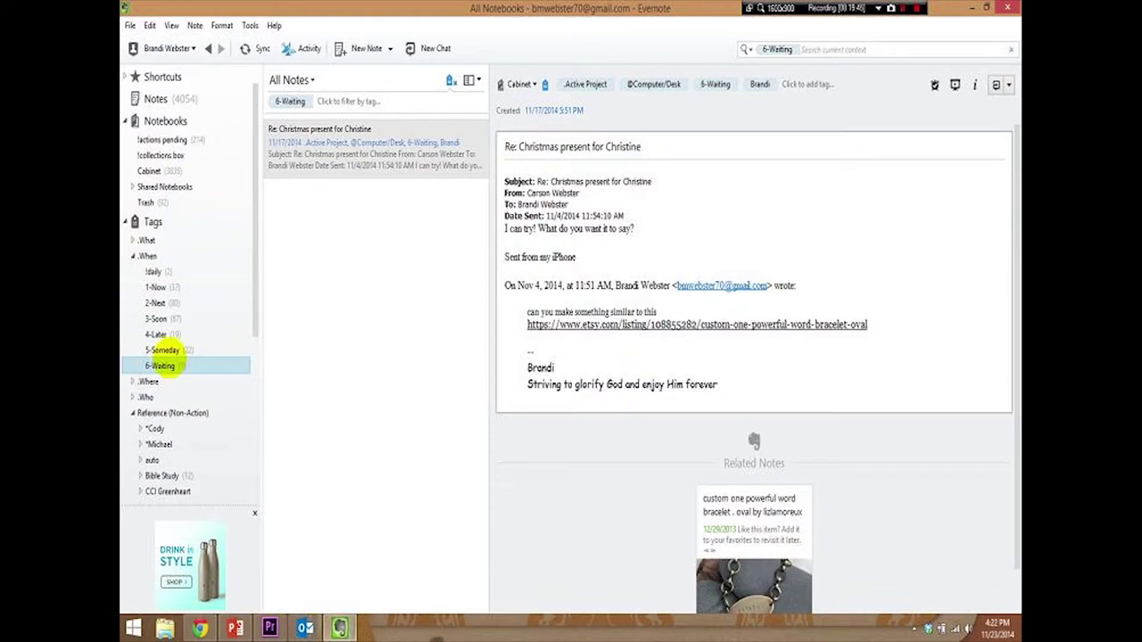
left_click(157, 286)
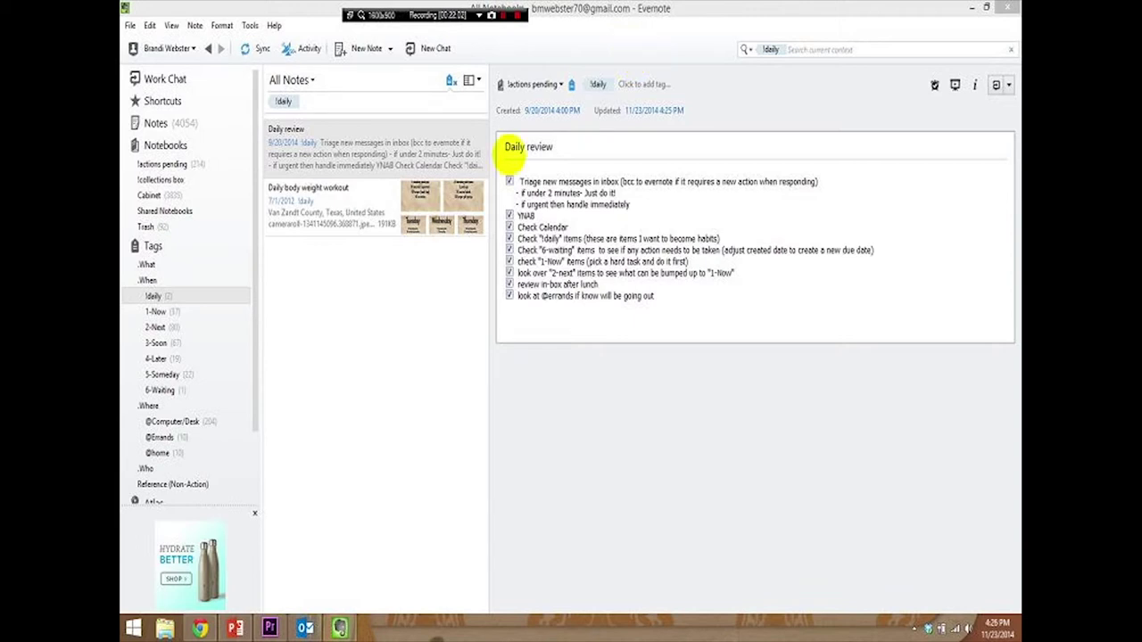
left_click(512, 156)
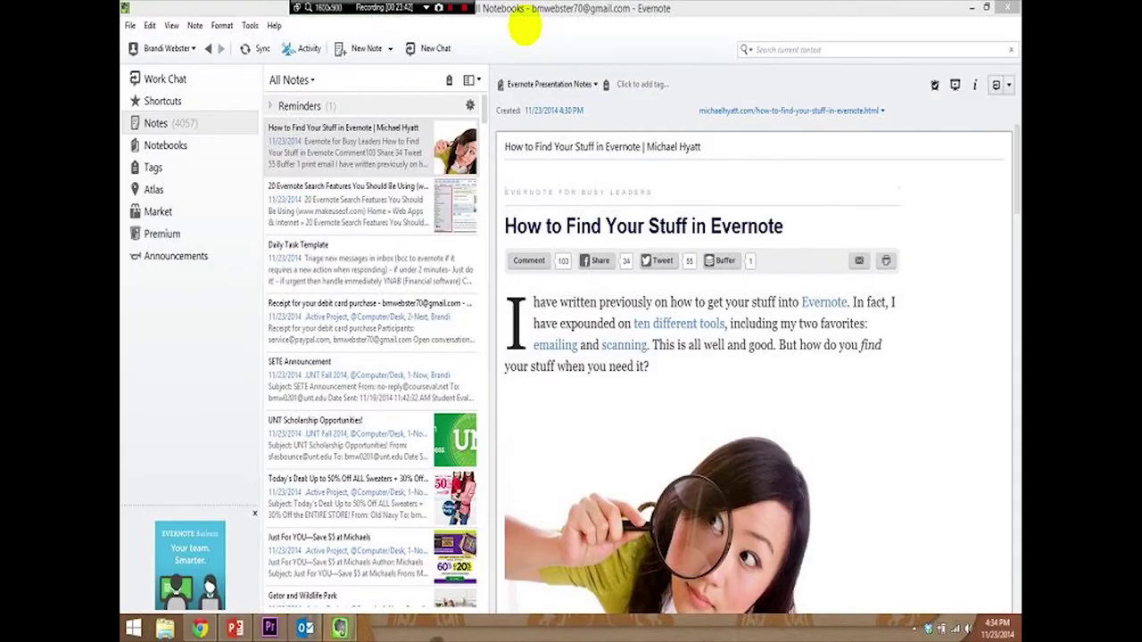
Search all notes for "squats" and open the forwarded "20 ways to get more exercise" email note
left_click(778, 49)
type("sq")
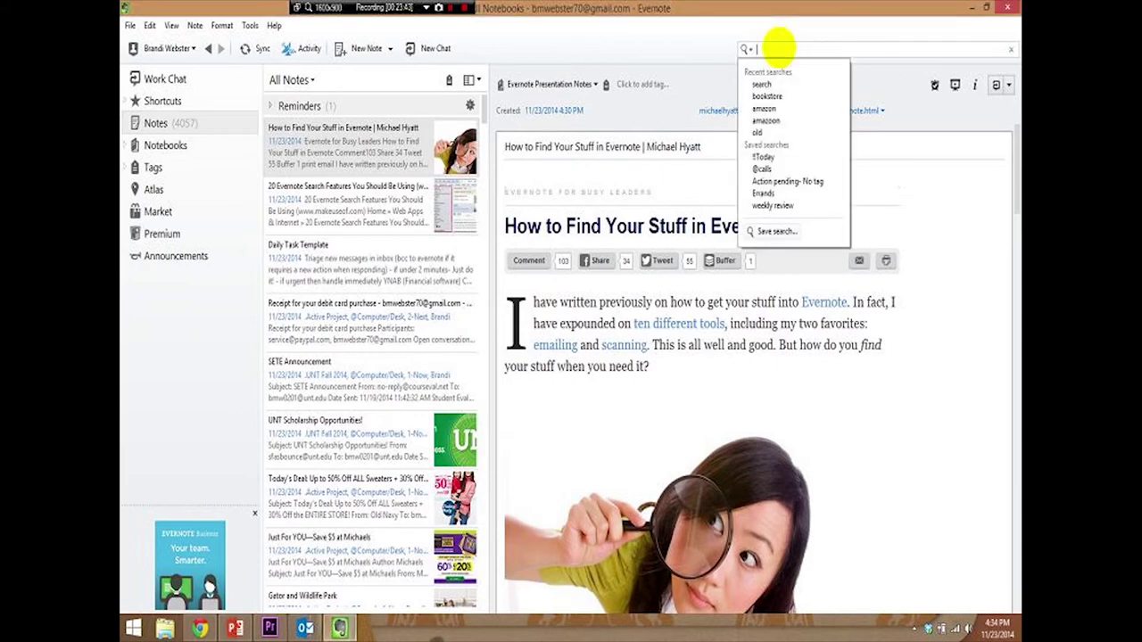
type("uats")
key("Return")
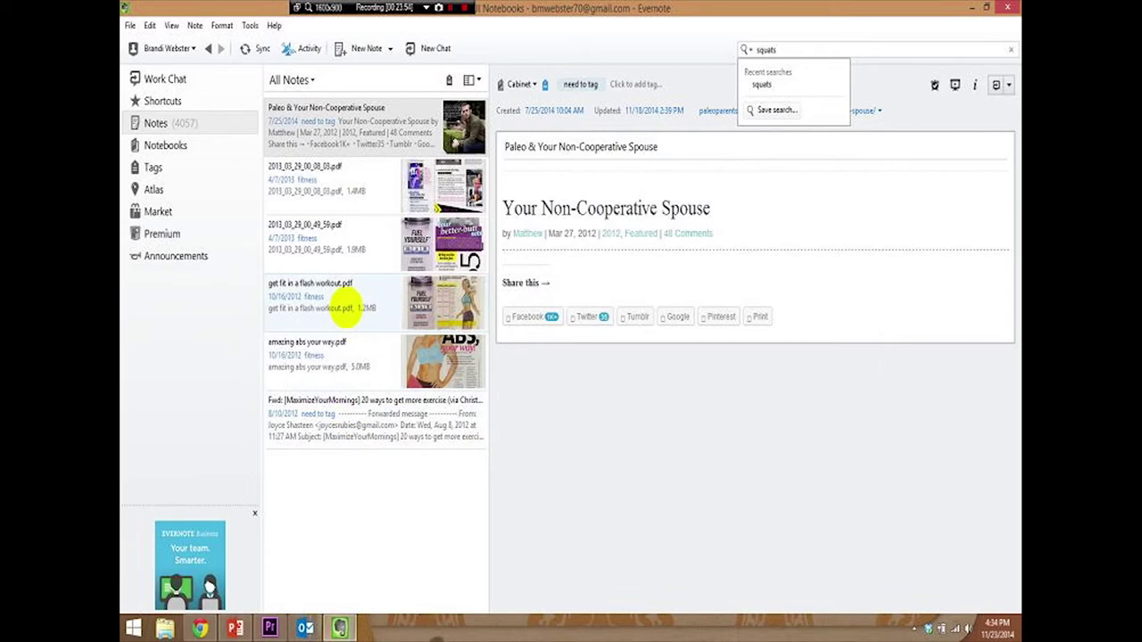
left_click(335, 411)
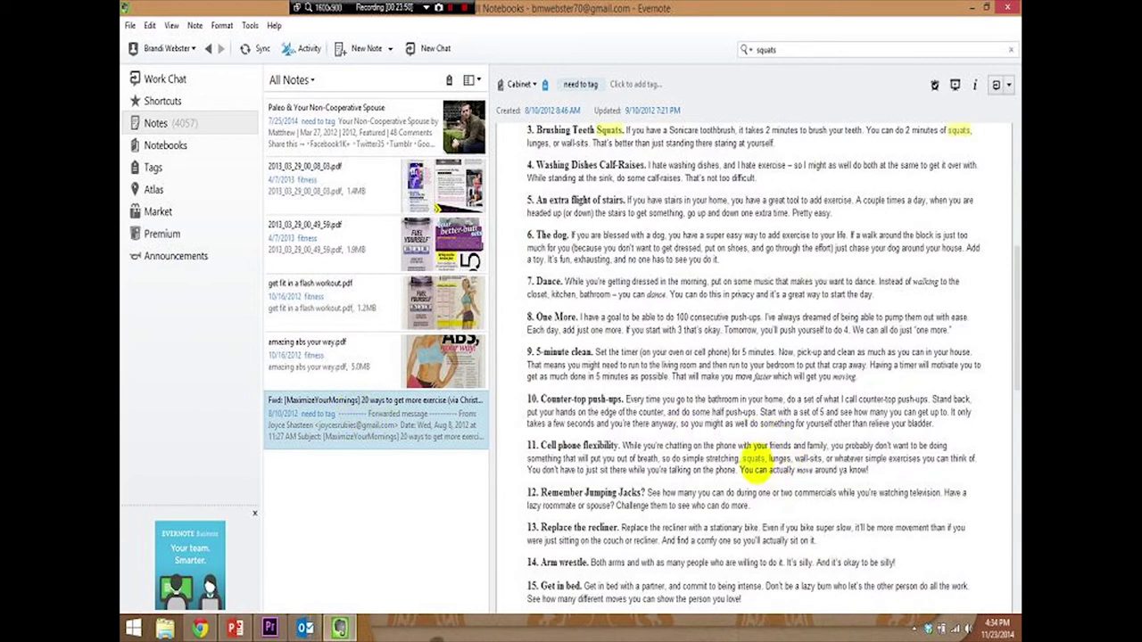
Expand the "stuff" tag group under "Reference (Non-Action)" and show the notes tagged "fitness"
scroll(754, 460, "up", 2)
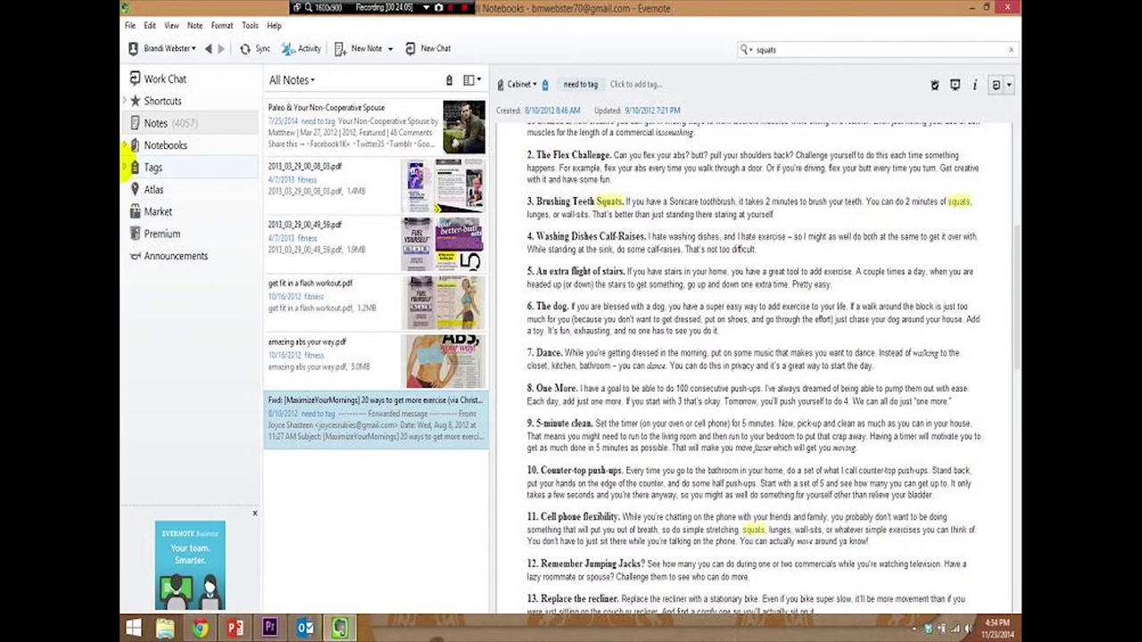
left_click(131, 168)
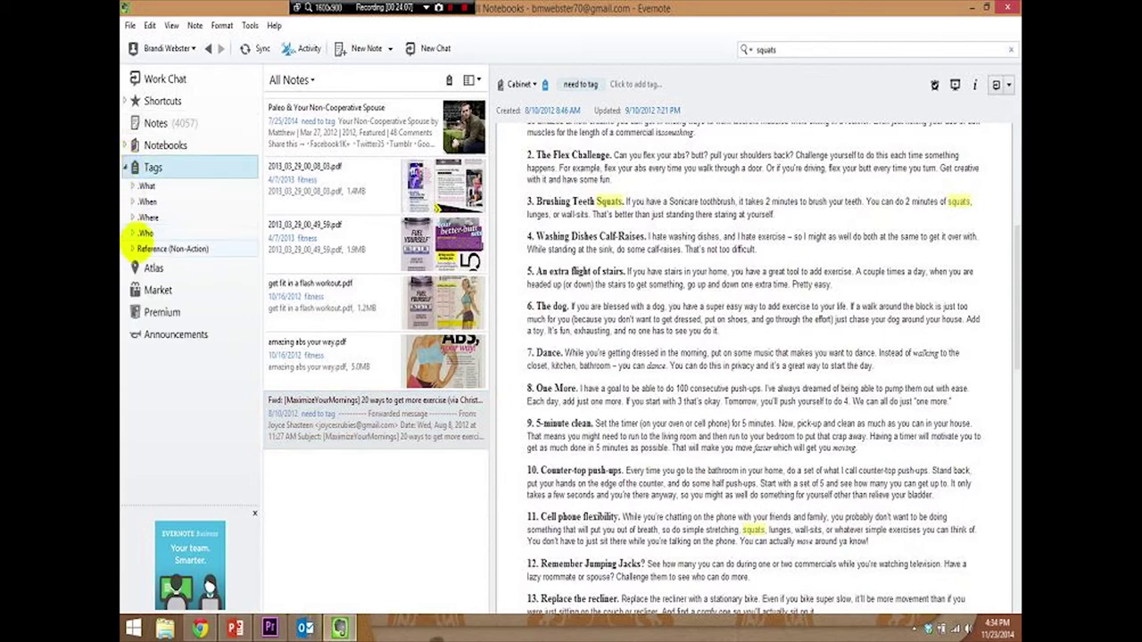
scroll(141, 325, "down", 3)
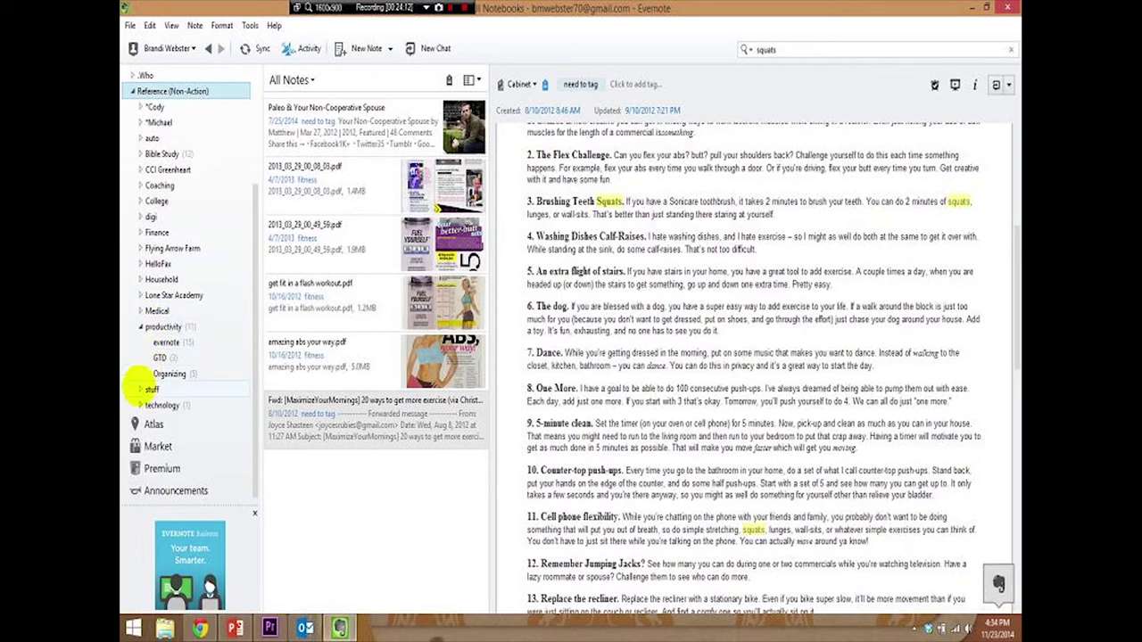
left_click(140, 390)
scroll(196, 379, "down", 3)
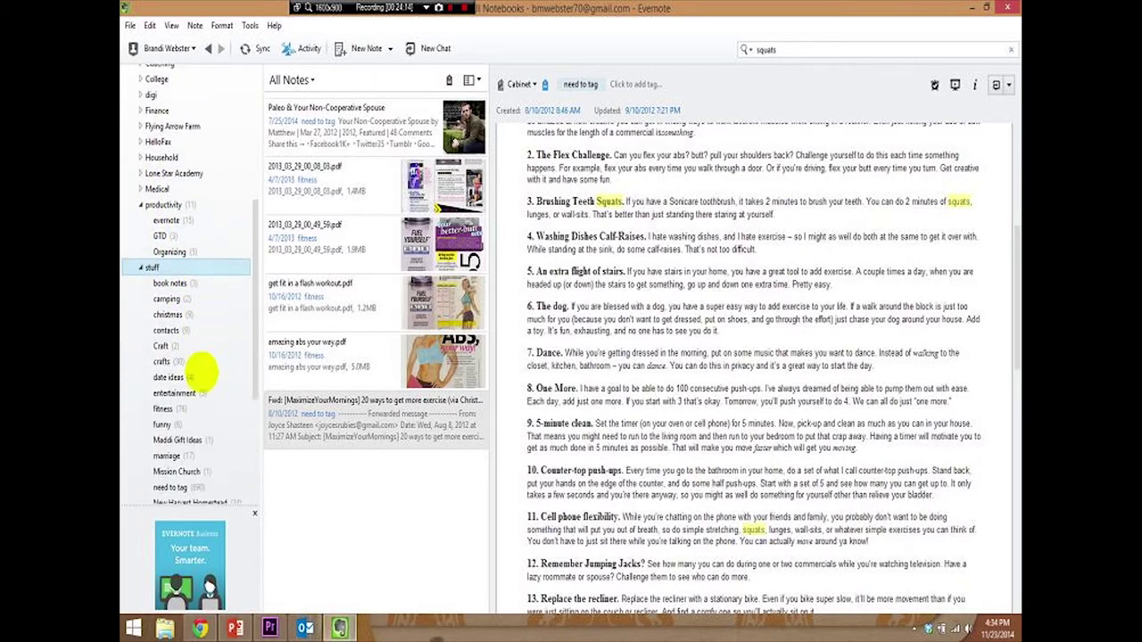
left_click(169, 407)
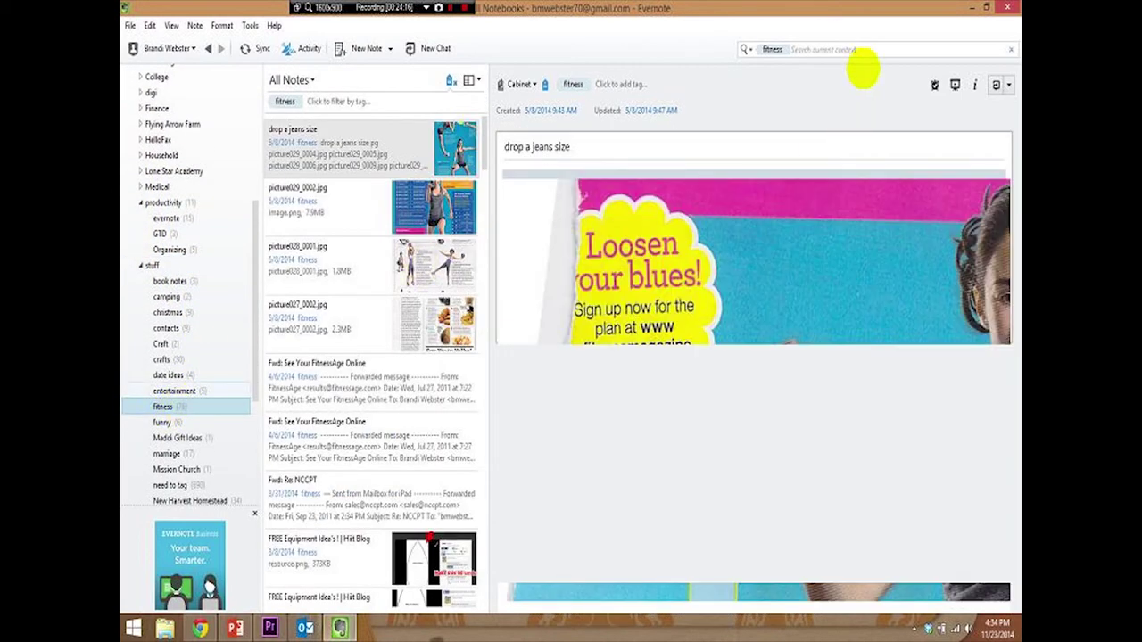
Search within the fitness-tagged notes for "squats" and open the "amazing abs your way.pdf" note
left_click(829, 49)
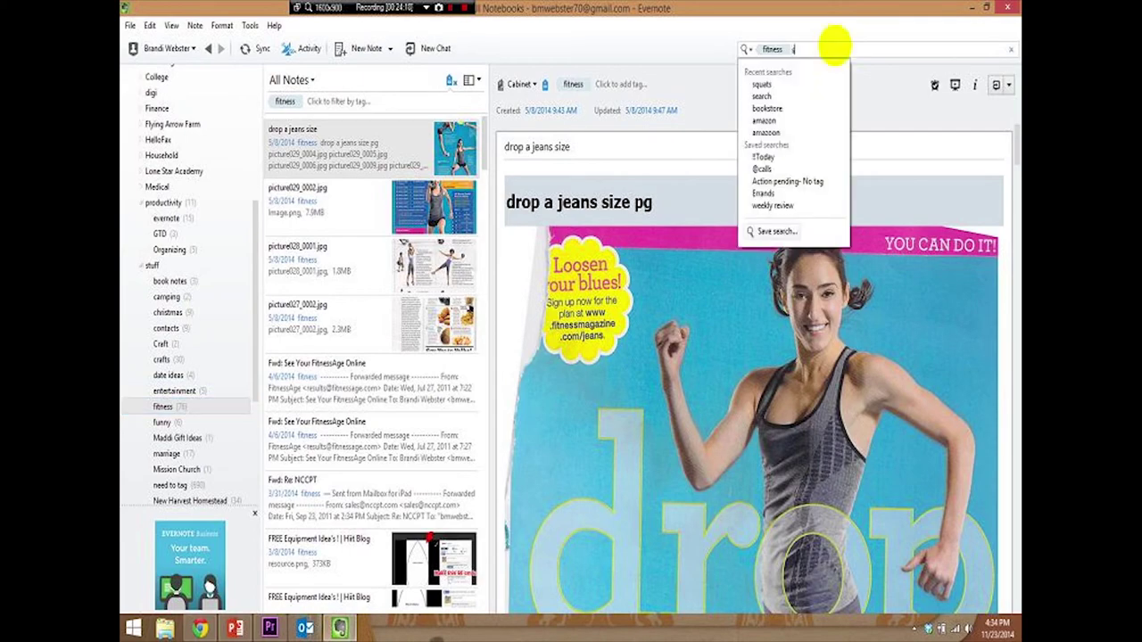
type("squats")
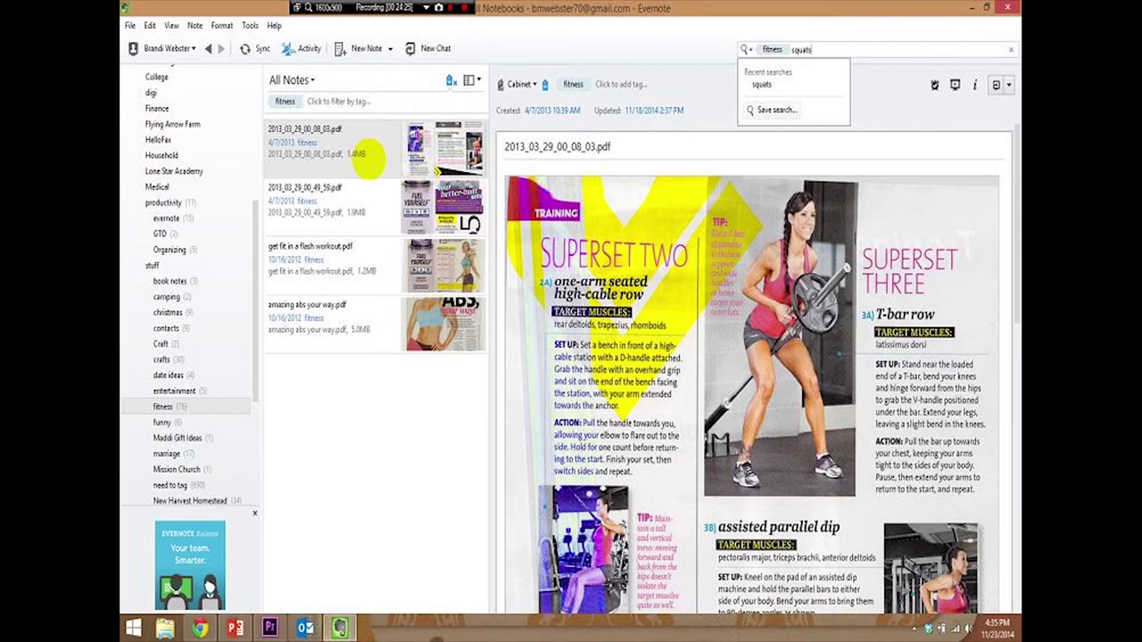
left_click(321, 317)
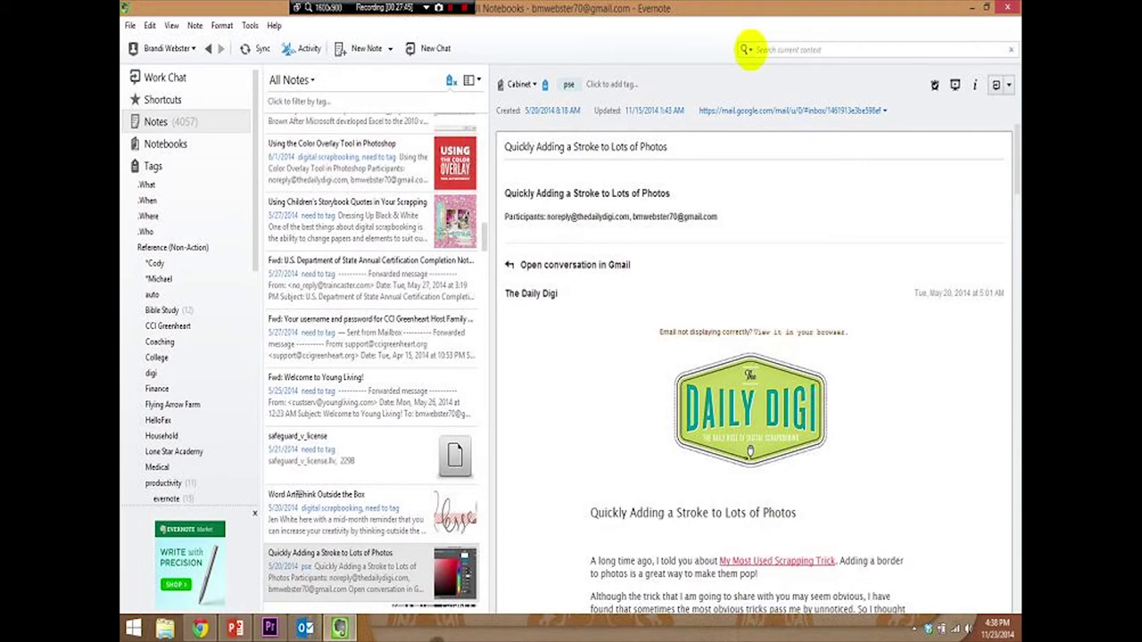
Filter all notes by the tag "pse" with a tag search and clear the leftover "tag:pse" text
left_click(762, 49)
type("tag:")
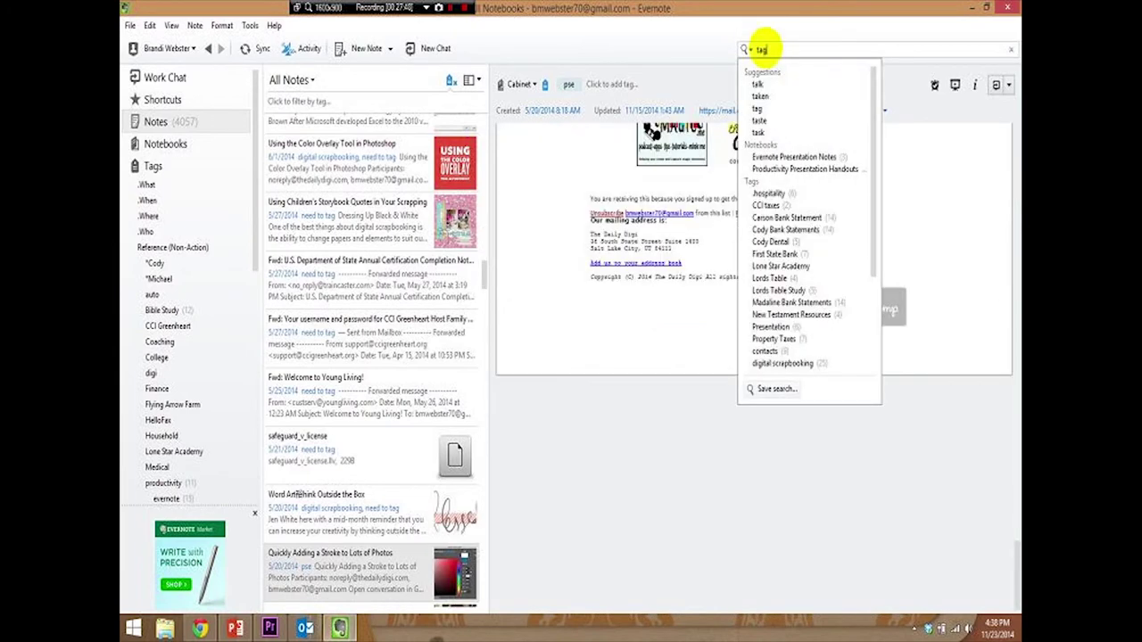
type("pse")
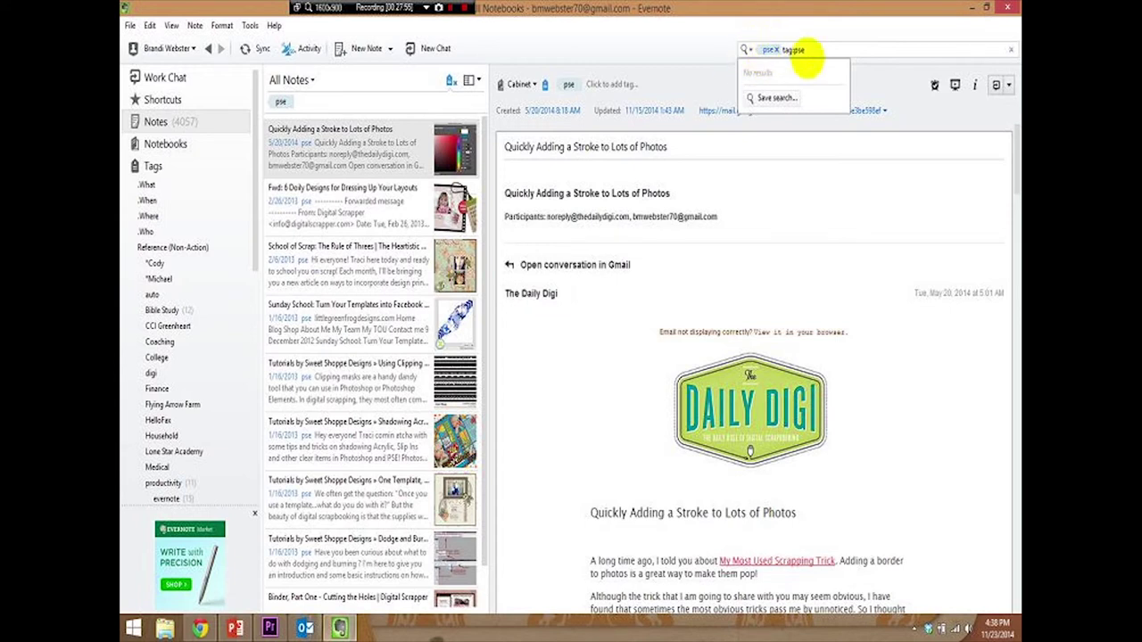
key("BackSpace")
key("BackSpace")
key("BackSpace")
key("BackSpace")
key("BackSpace")
key("BackSpace")
key("BackSpace")
Search within the notes tagged "pse" for "drop shadow"
type("diop")
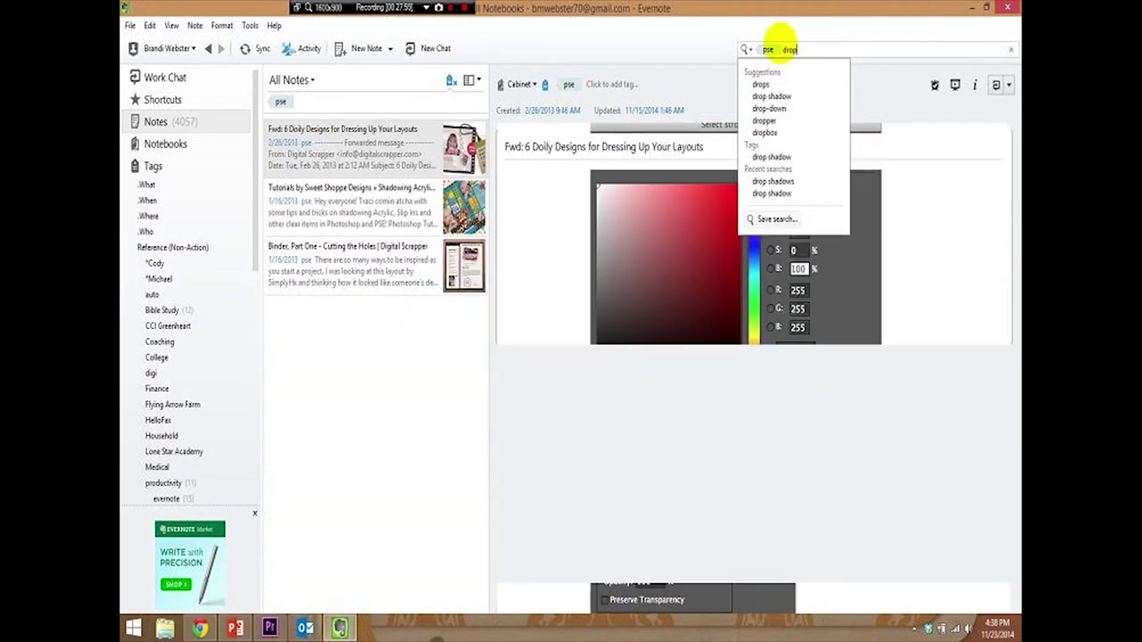
type(" sha")
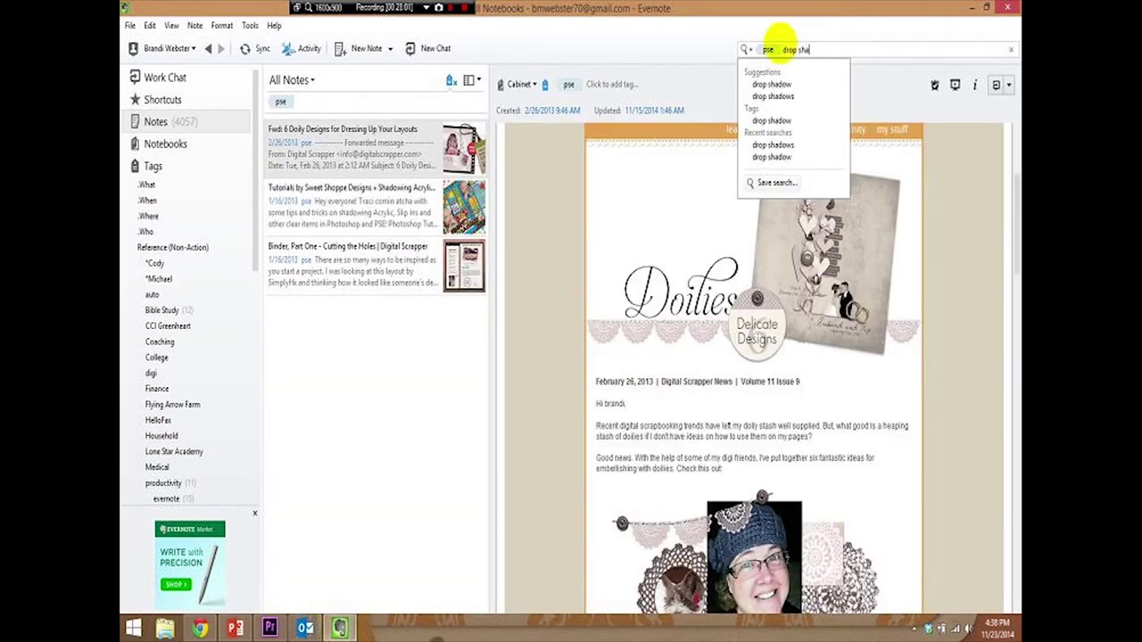
type("dow")
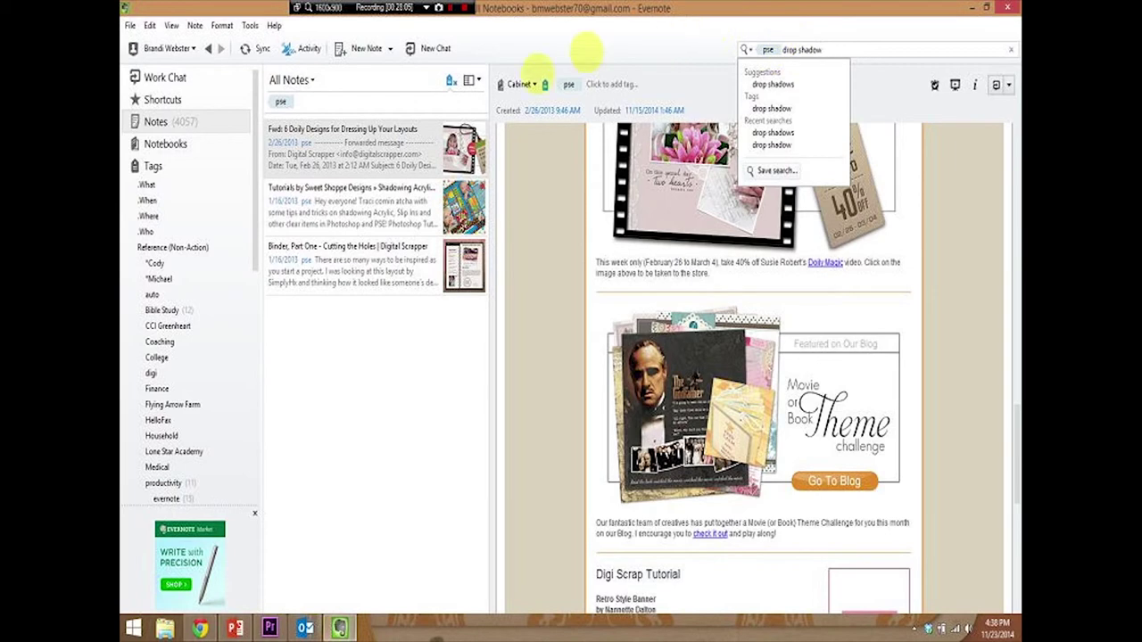
Open the "Binder, Part One - Cutting the Holes", "Shadowing Acrylic" tutorial and "6 Doily Designs" notes in turn to examine them
left_click(346, 260)
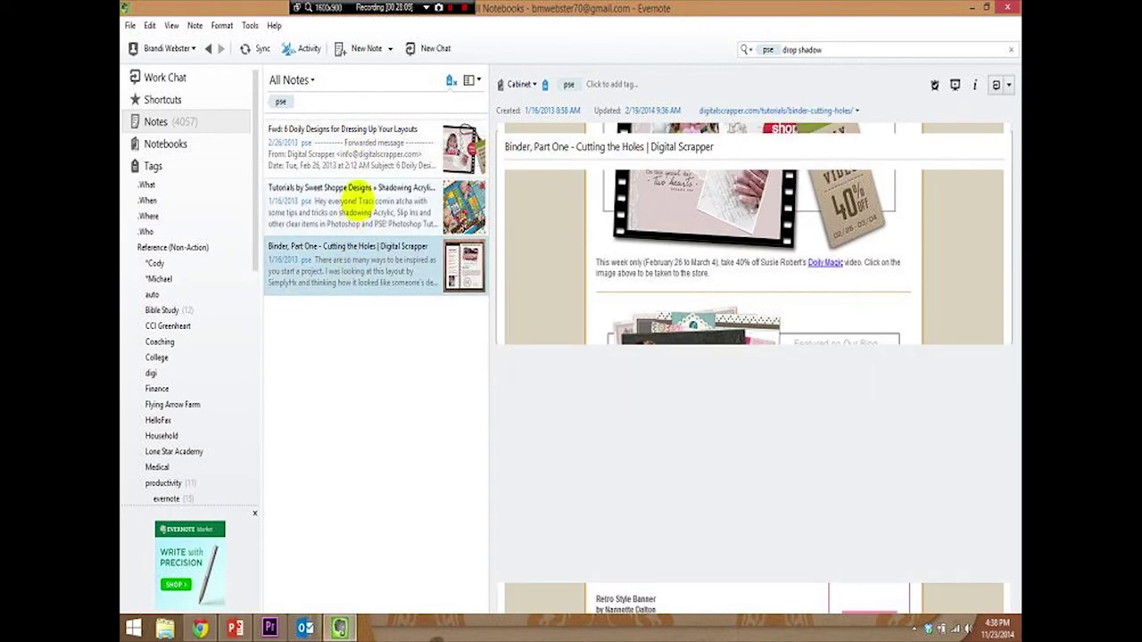
left_click(357, 192)
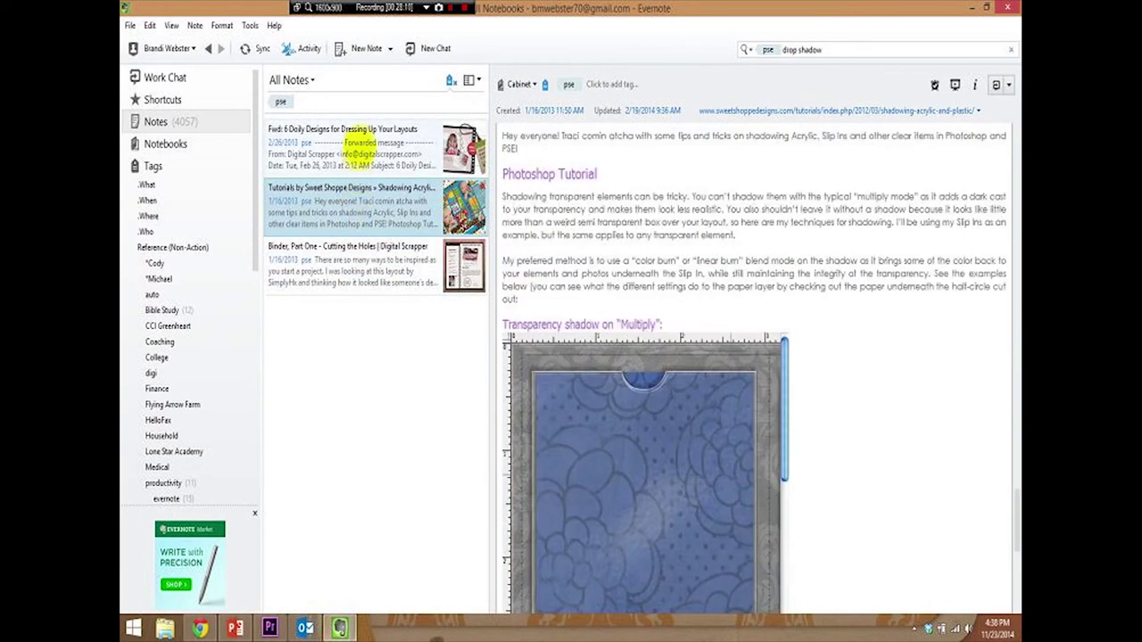
left_click(355, 144)
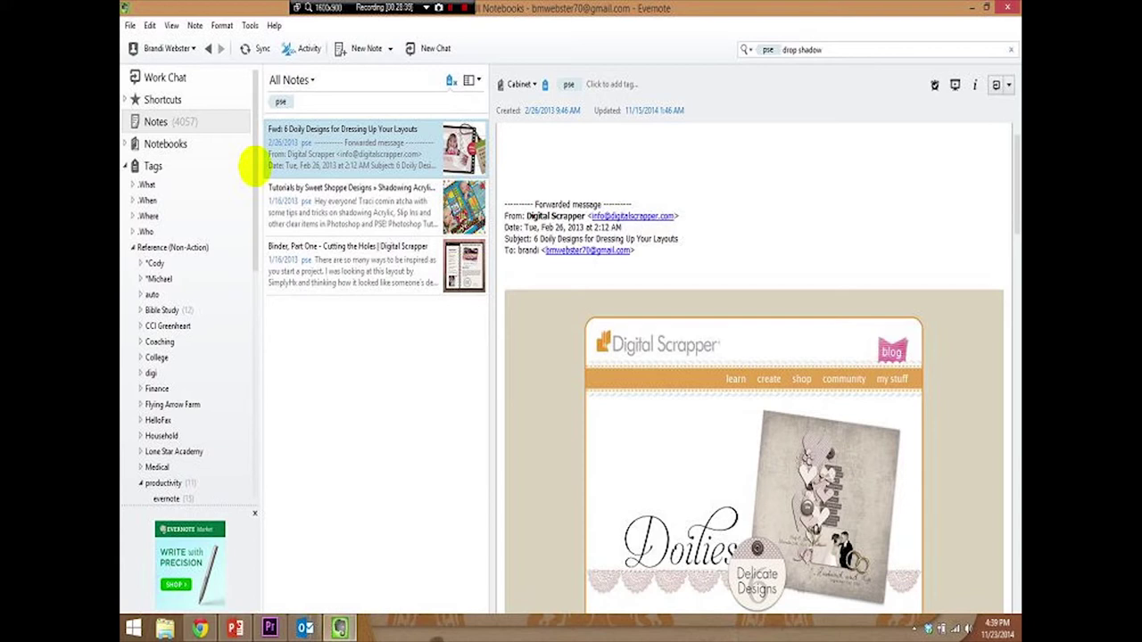
left_click(450, 15)
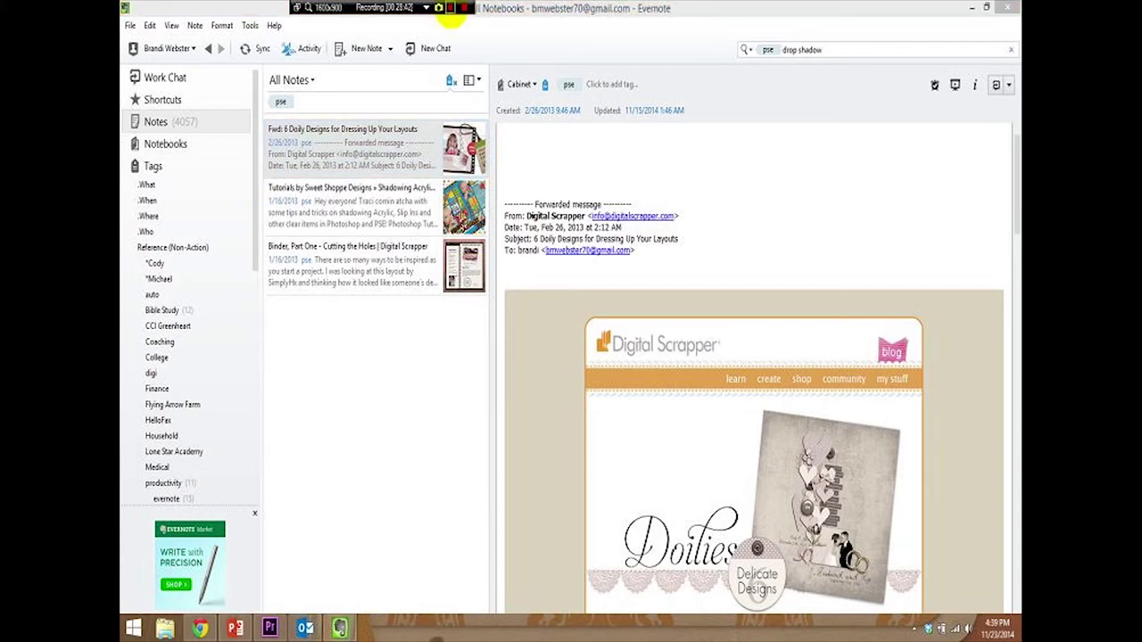